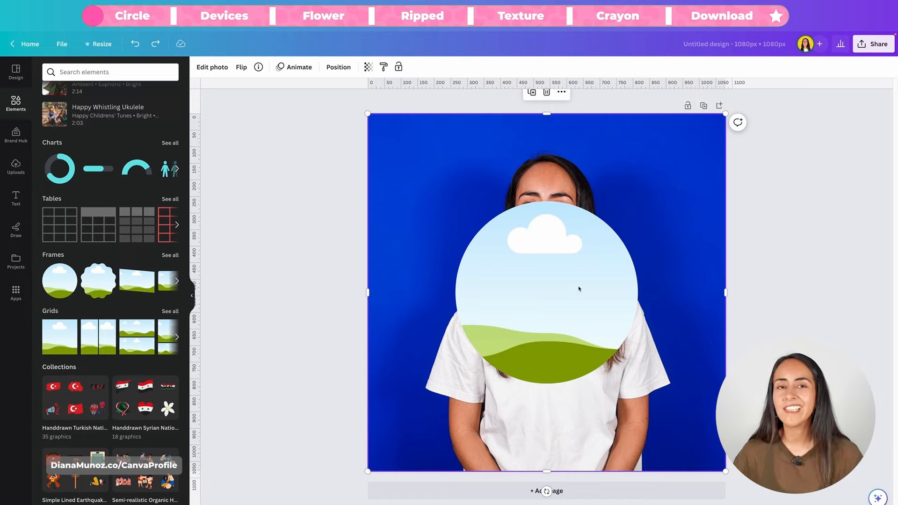
# - Place the blue-background portrait photo inside the circular frame and deselect it
pyautogui.click(674, 209)
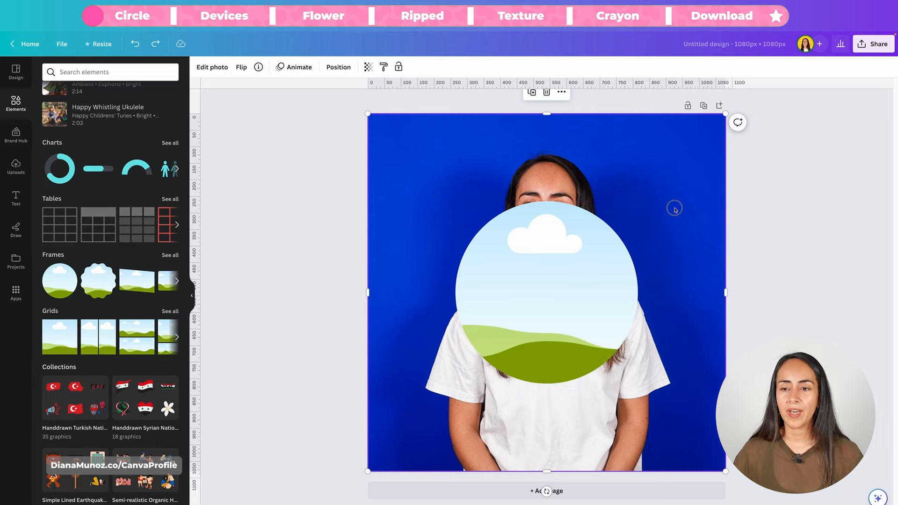
pyautogui.moveTo(675, 208); pyautogui.dragTo(598, 287)
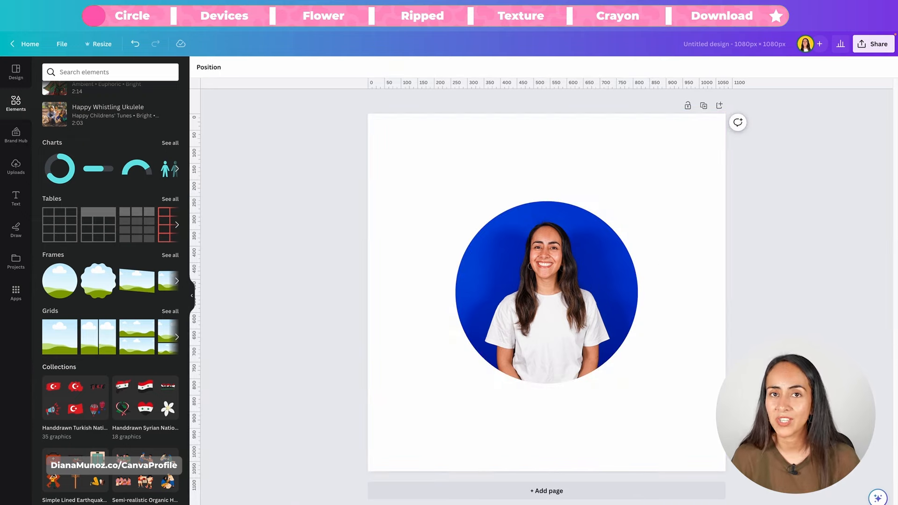
pyautogui.click(660, 263)
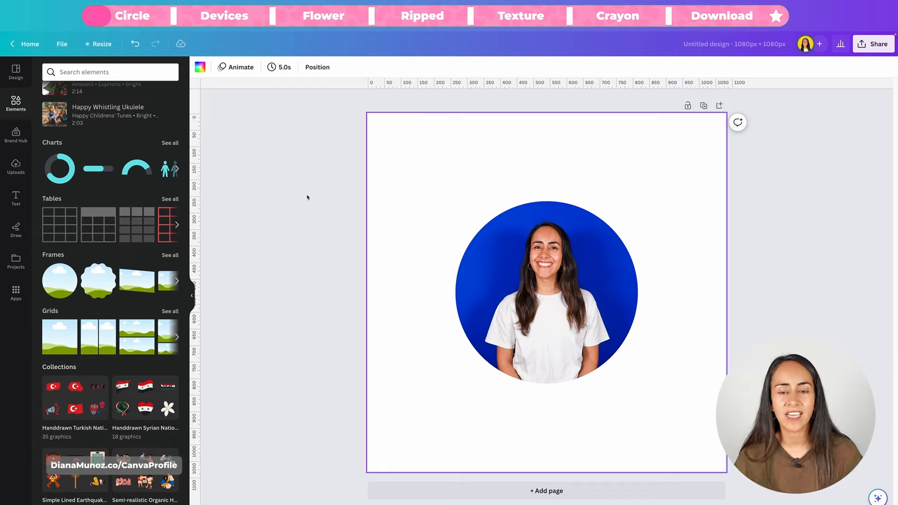
# - Remove the portrait from the circular frame and fill it with the uploaded street photo of the woman on a scooter
pyautogui.click(16, 165)
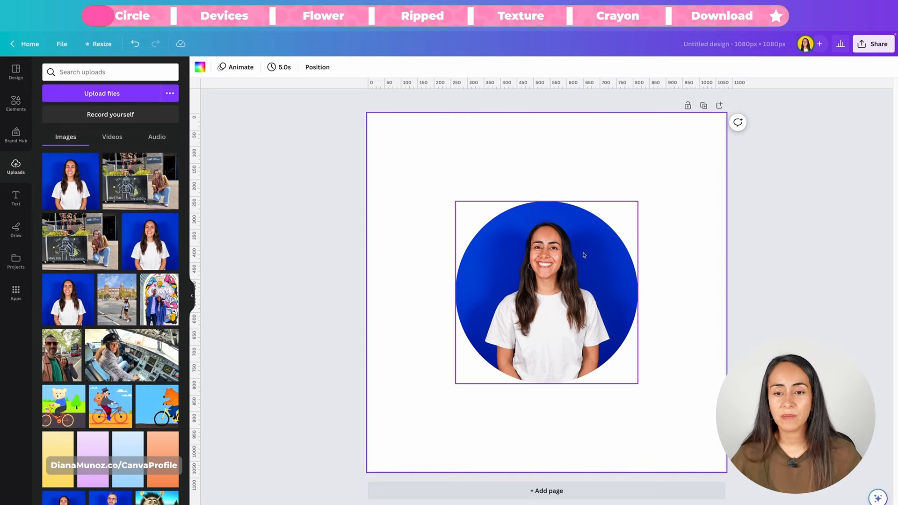
pyautogui.click(557, 312)
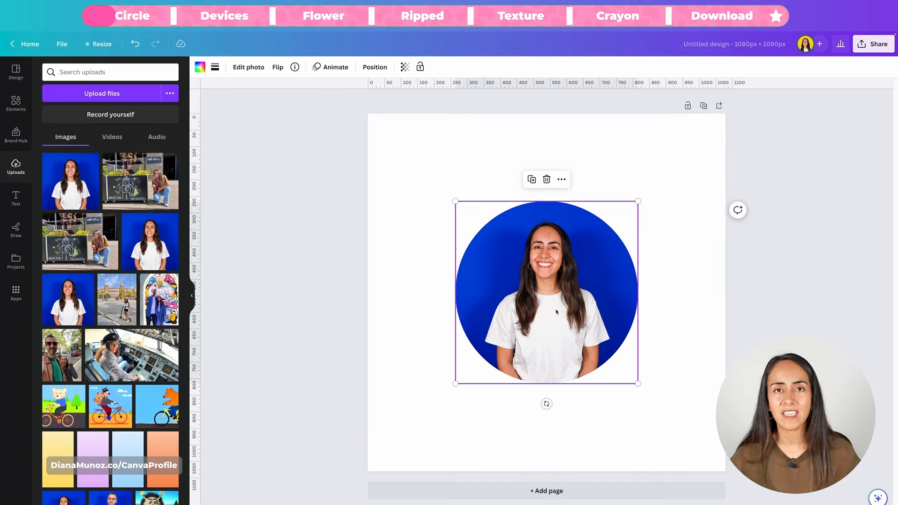
pyautogui.press('Delete')
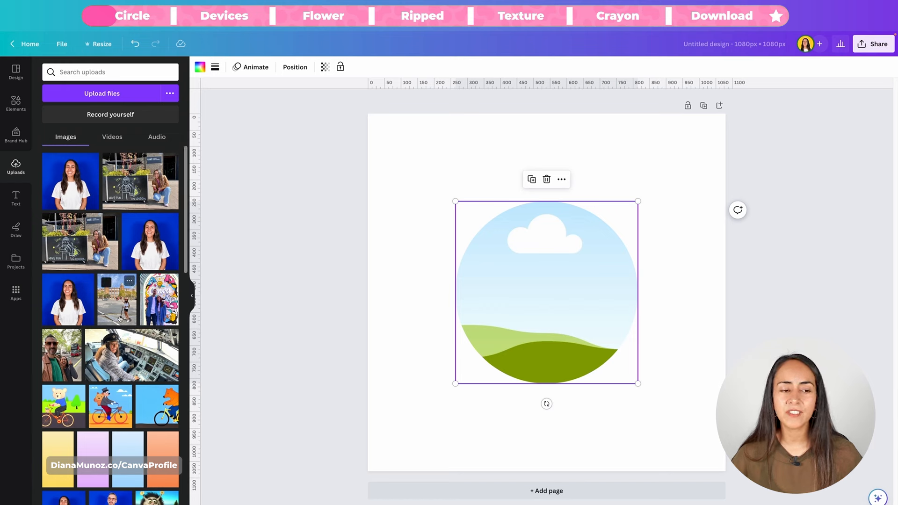
pyautogui.moveTo(120, 320); pyautogui.dragTo(561, 325)
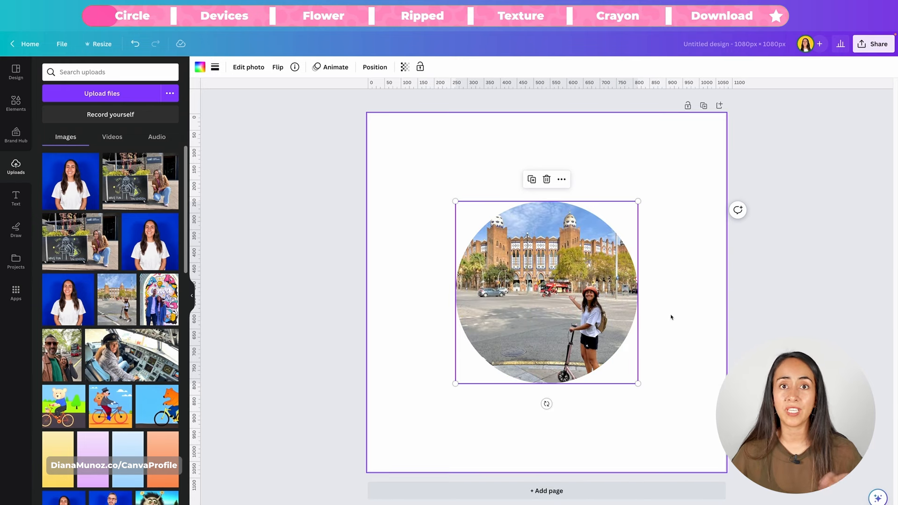
pyautogui.click(824, 325)
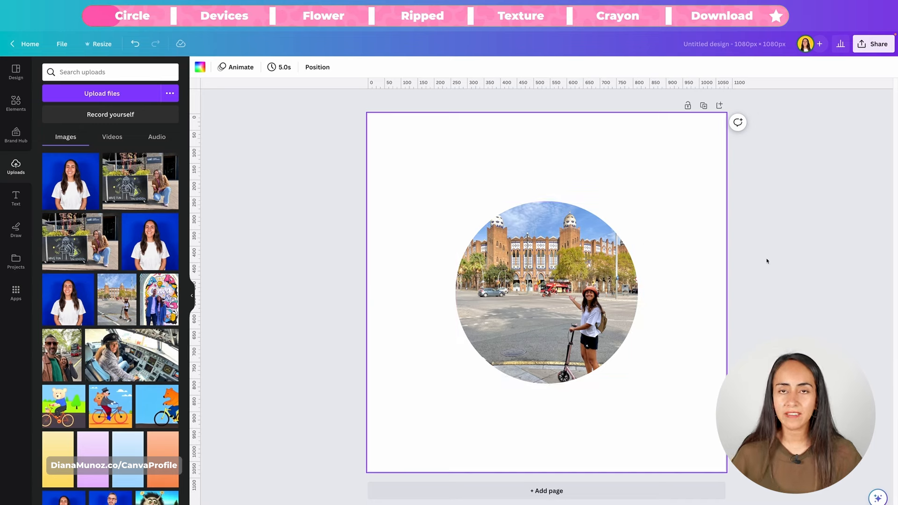
# - Delete only the scooter image from the circular frame, keeping the frame itself on the page
pyautogui.click(531, 274)
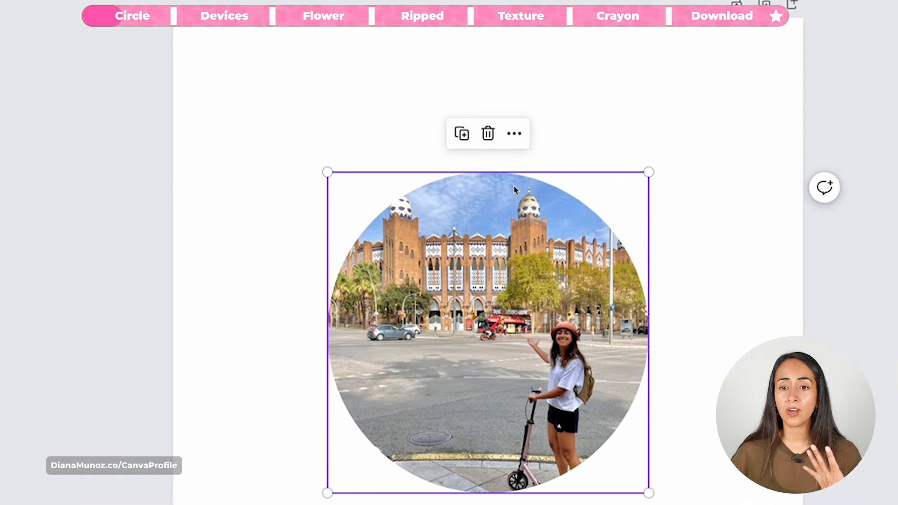
pyautogui.click(489, 137)
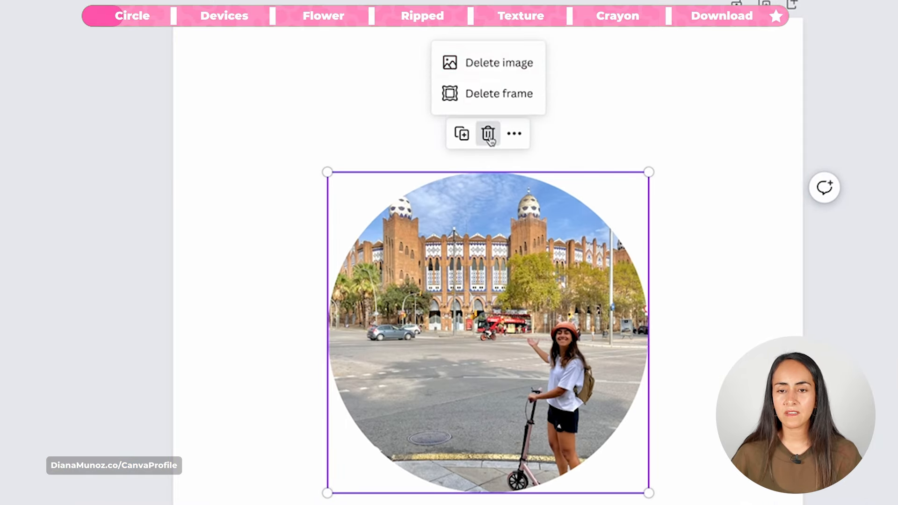
pyautogui.click(514, 63)
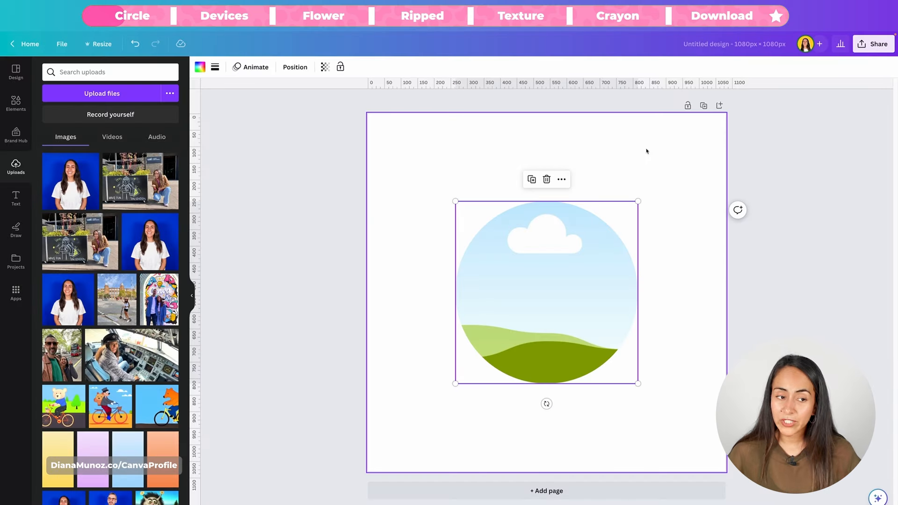
# - Fill the empty circular frame with the uploaded portrait and replace it directly with the London chalkboard photo
pyautogui.moveTo(161, 250); pyautogui.dragTo(615, 299)
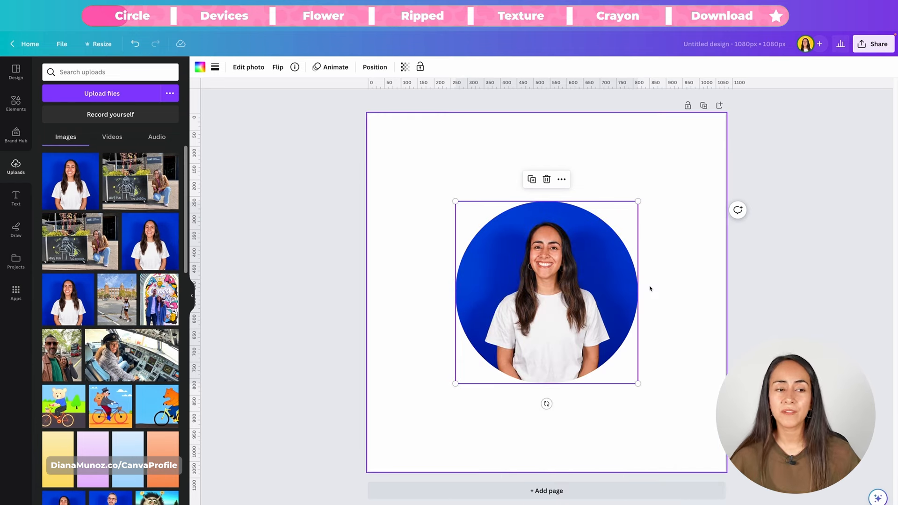
pyautogui.moveTo(148, 169); pyautogui.dragTo(644, 254)
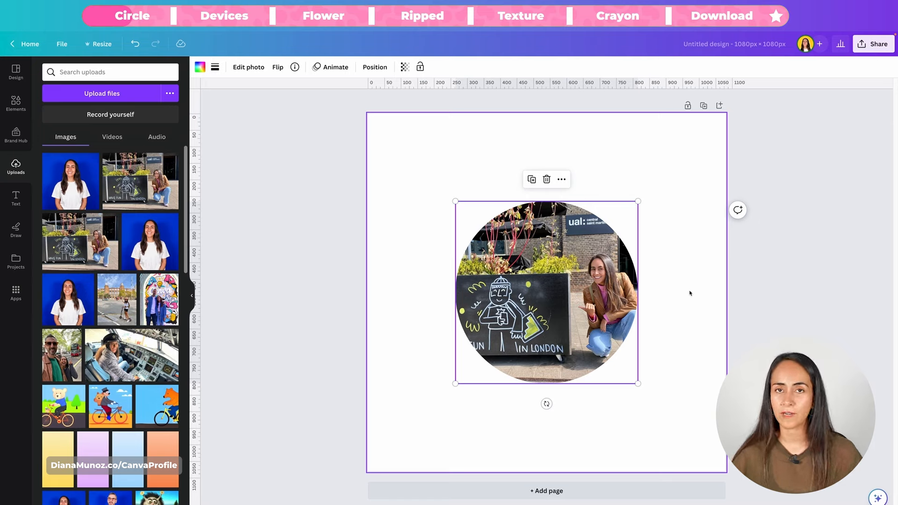
pyautogui.click(674, 298)
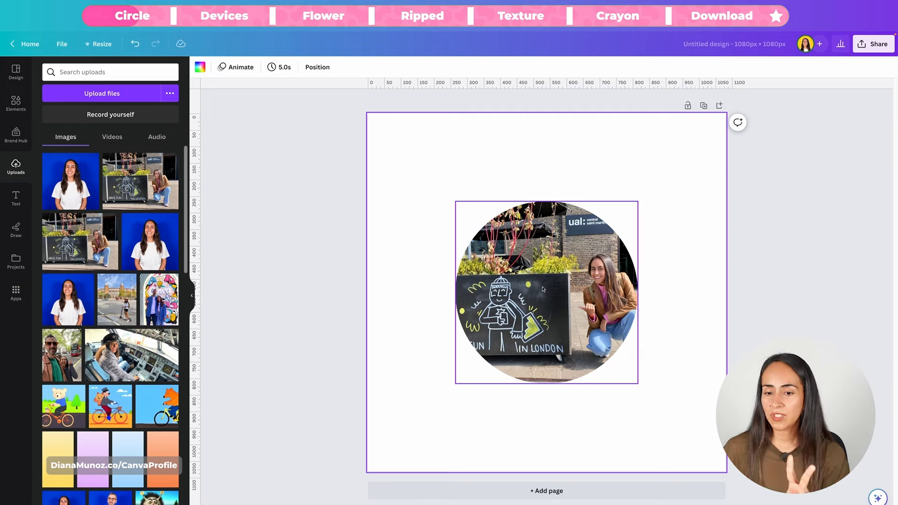
# - Enlarge and reposition the London photo inside the circular frame so the crouching woman fills the circle, and apply the crop
pyautogui.doubleClick(573, 275)
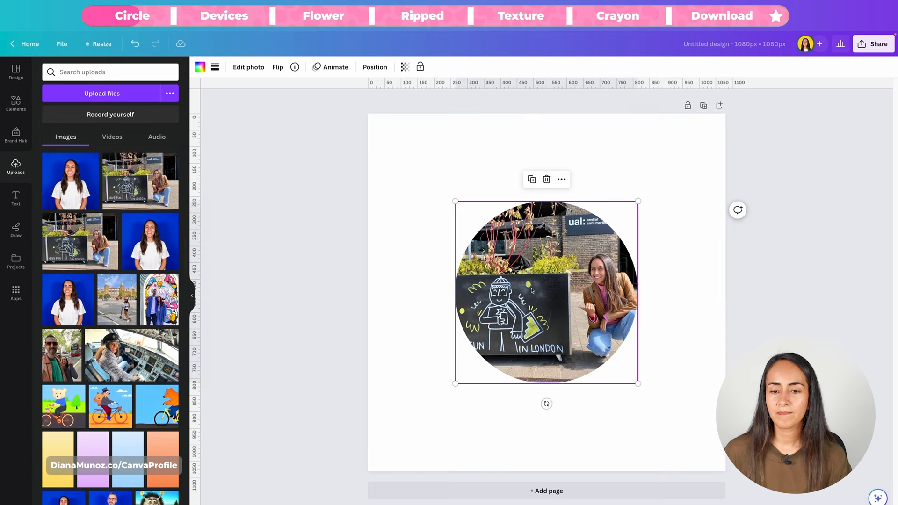
pyautogui.moveTo(607, 275); pyautogui.dragTo(573, 275)
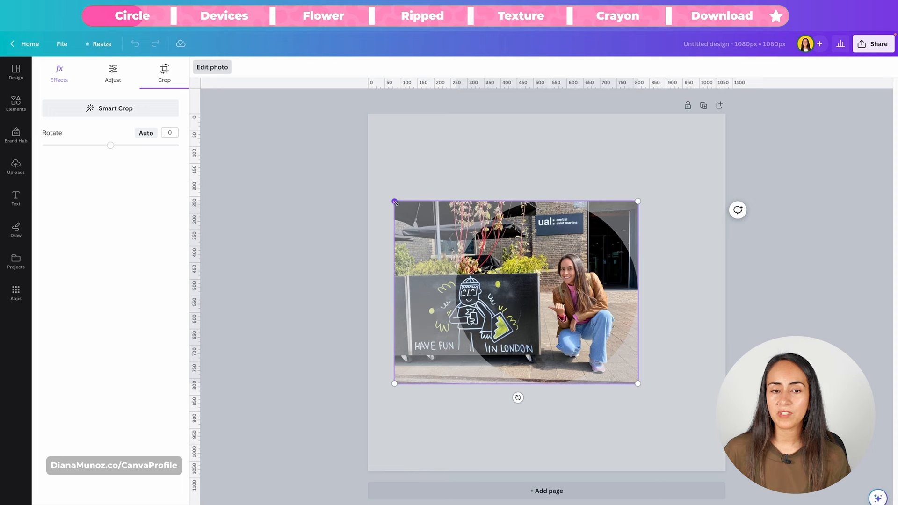
pyautogui.moveTo(395, 200); pyautogui.dragTo(283, 159)
pyautogui.click(567, 307)
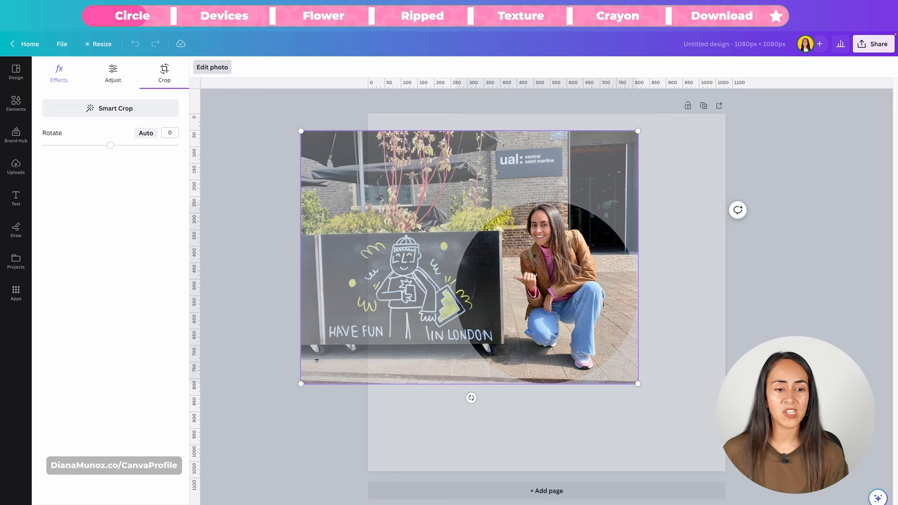
pyautogui.moveTo(301, 384); pyautogui.dragTo(295, 387)
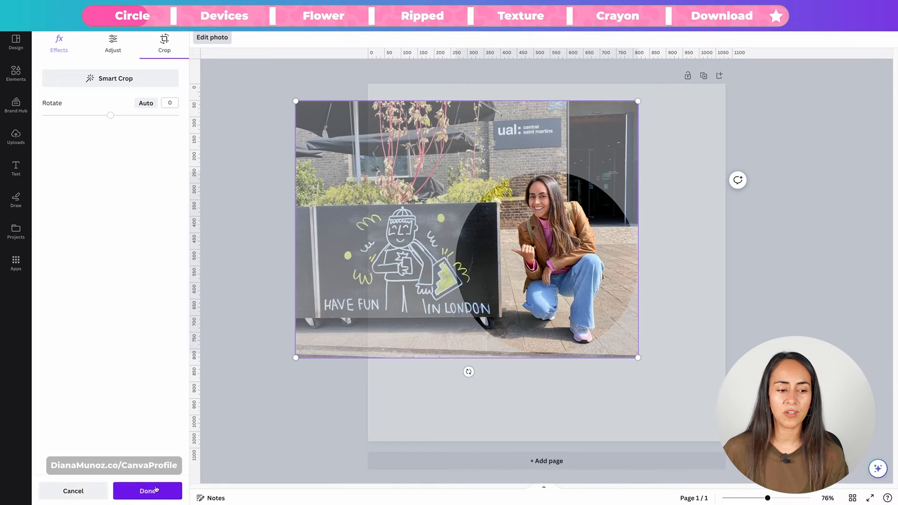
pyautogui.click(148, 495)
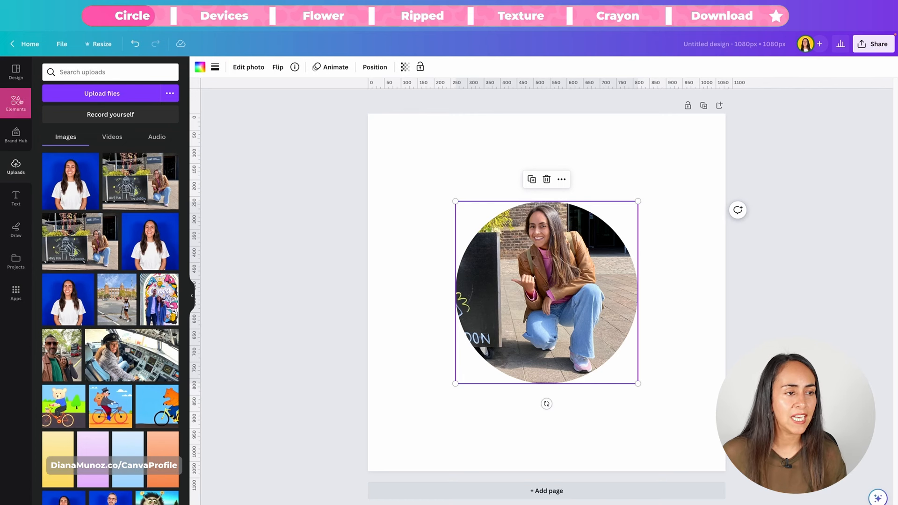
# - Replace the photo in the circular frame with the 12-second stock video of the woman in an armchair
pyautogui.click(16, 103)
pyautogui.scroll(-1, 47, 341)
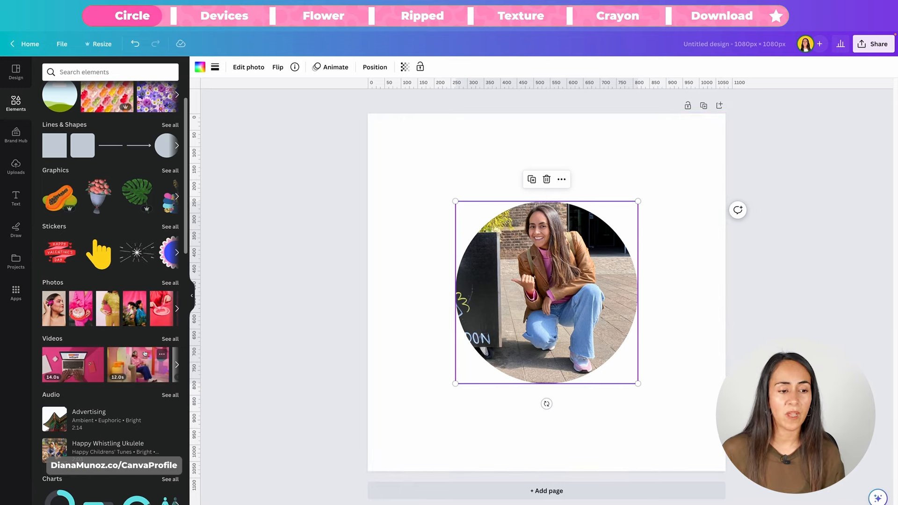
pyautogui.moveTo(145, 354); pyautogui.dragTo(551, 286)
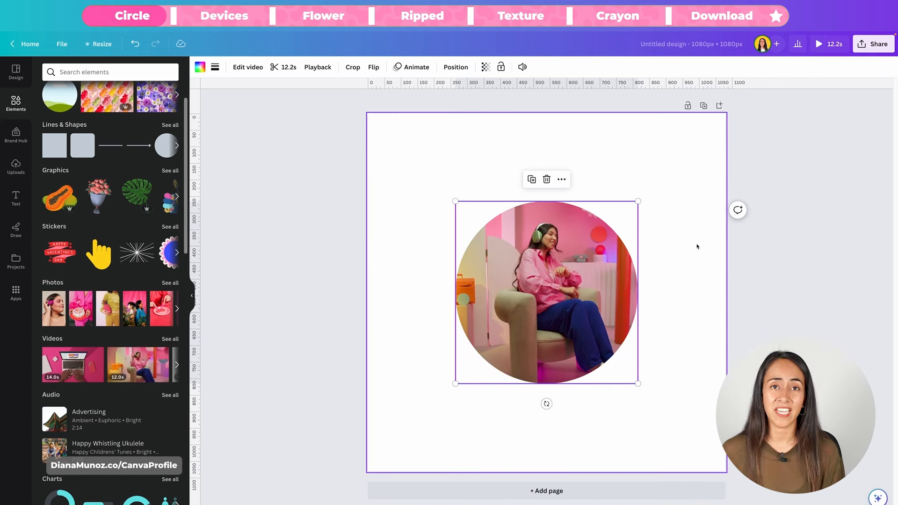
pyautogui.click(655, 302)
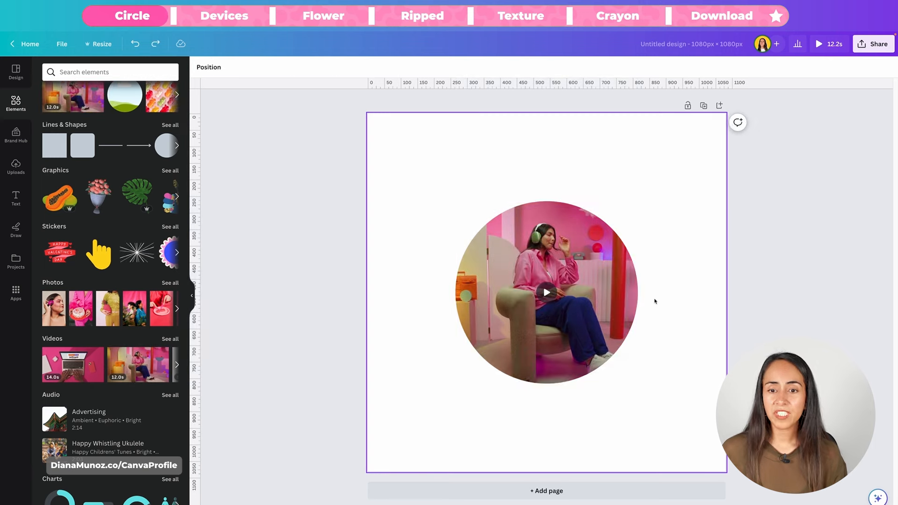
# - Try placing a separate copy of the armchair video above the circular frame and clear it from the page
pyautogui.doubleClick(582, 331)
pyautogui.moveTo(582, 330); pyautogui.dragTo(611, 257)
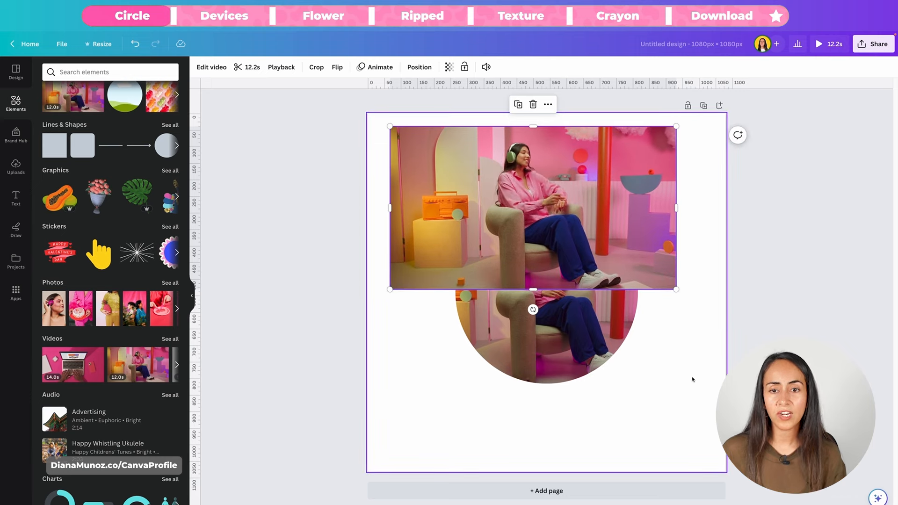
pyautogui.click(577, 149)
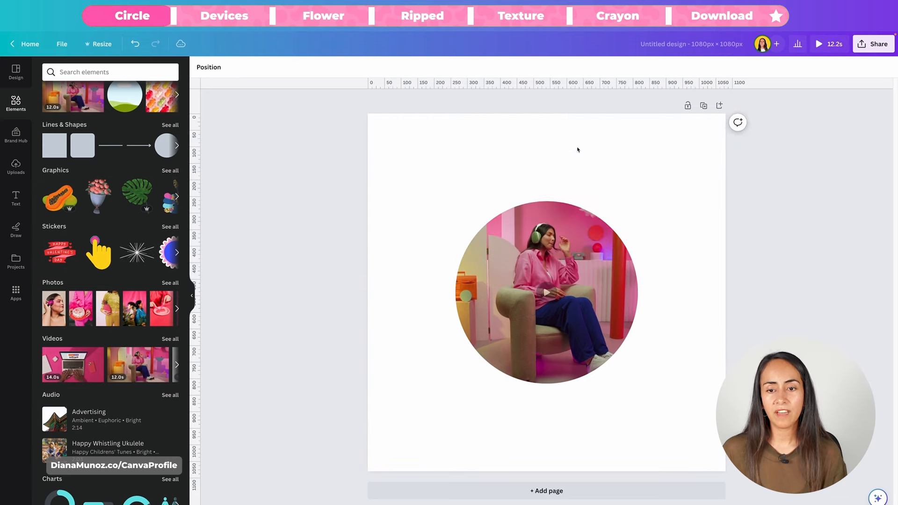
pyautogui.click(560, 292)
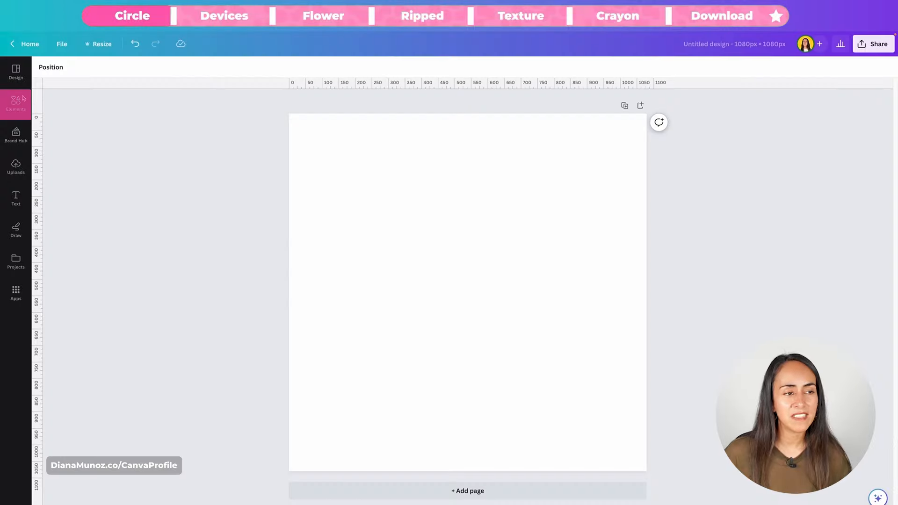
# - Open the full Frames collection in the elements library and look through the device, paper, brush-stroke and geometric frames
pyautogui.click(16, 100)
pyautogui.scroll(-5, 97, 281)
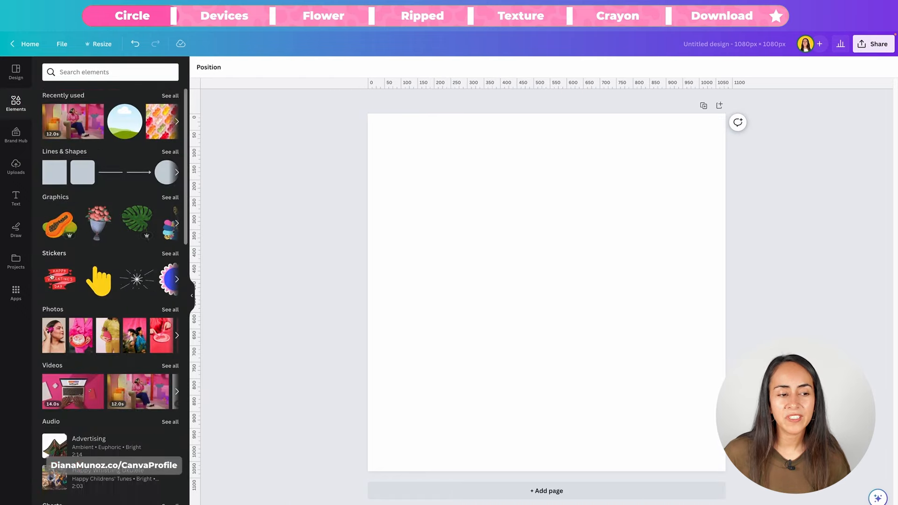
pyautogui.scroll(-1, 52, 276)
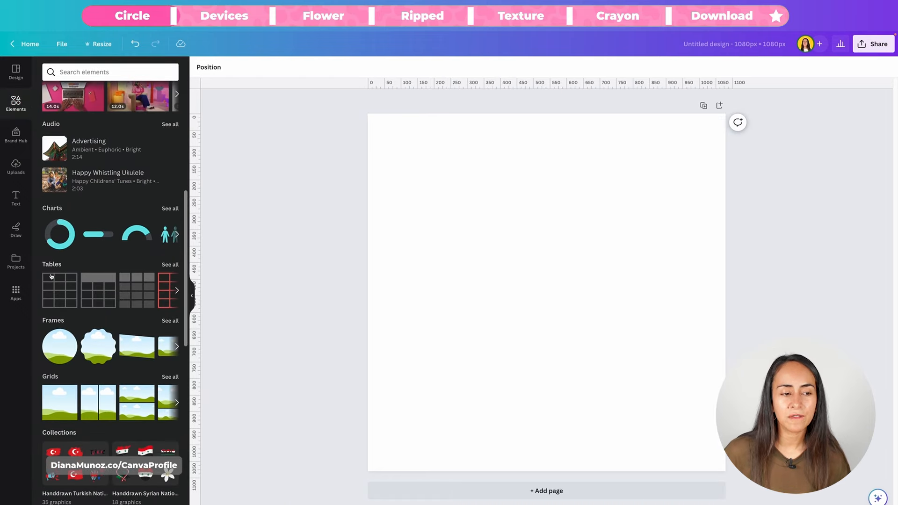
pyautogui.click(169, 321)
pyautogui.scroll(-3, 172, 335)
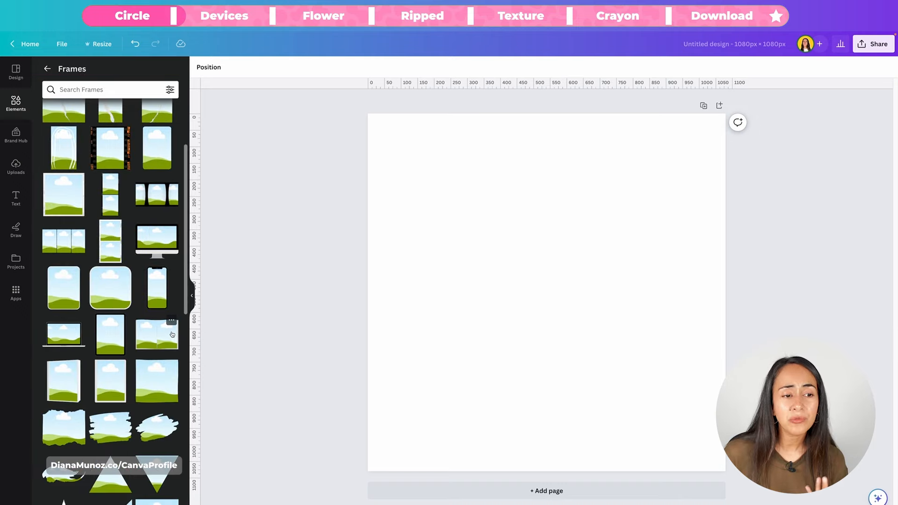
pyautogui.scroll(-2, 172, 334)
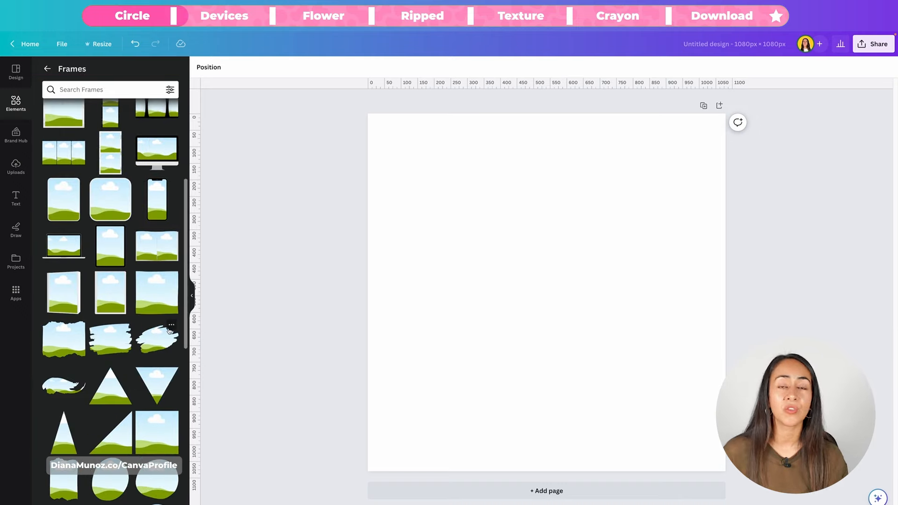
pyautogui.scroll(-1, 164, 331)
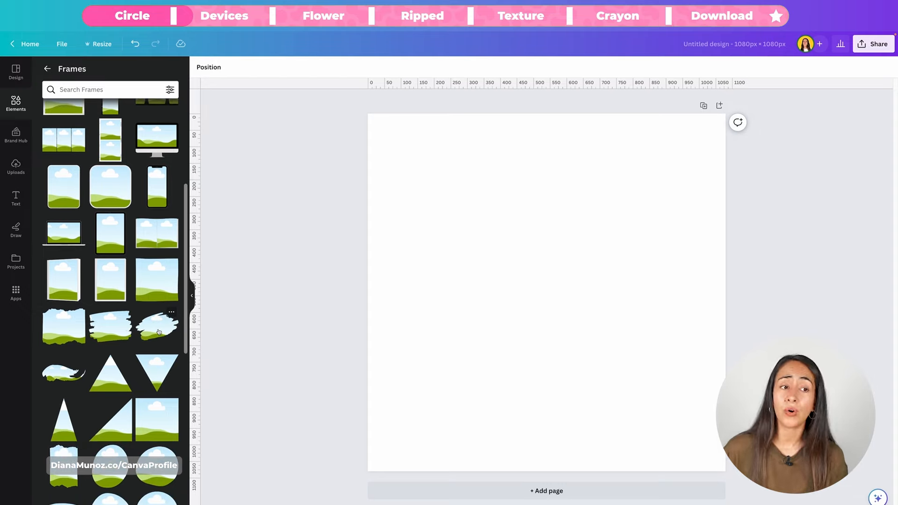
pyautogui.scroll(5, 159, 332)
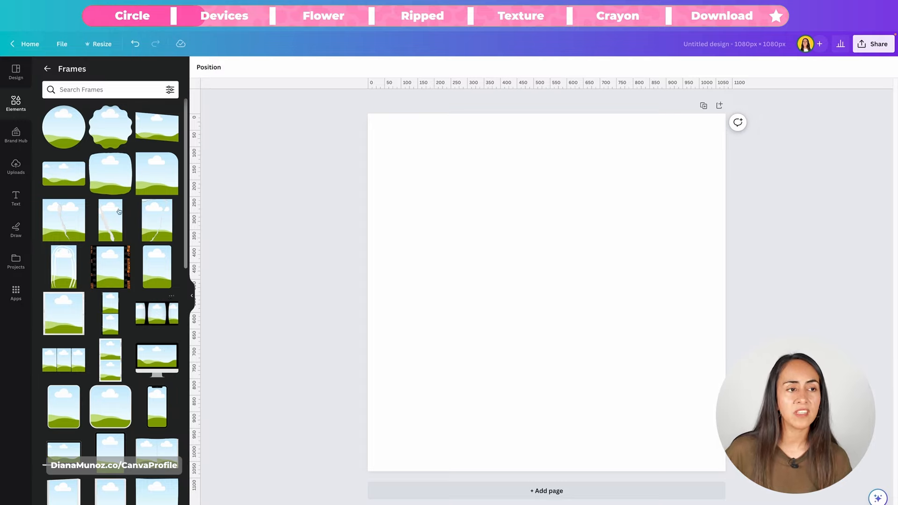
# - Search the frames for "phone" and add the black smartphone frame to the blank page
pyautogui.click(119, 90)
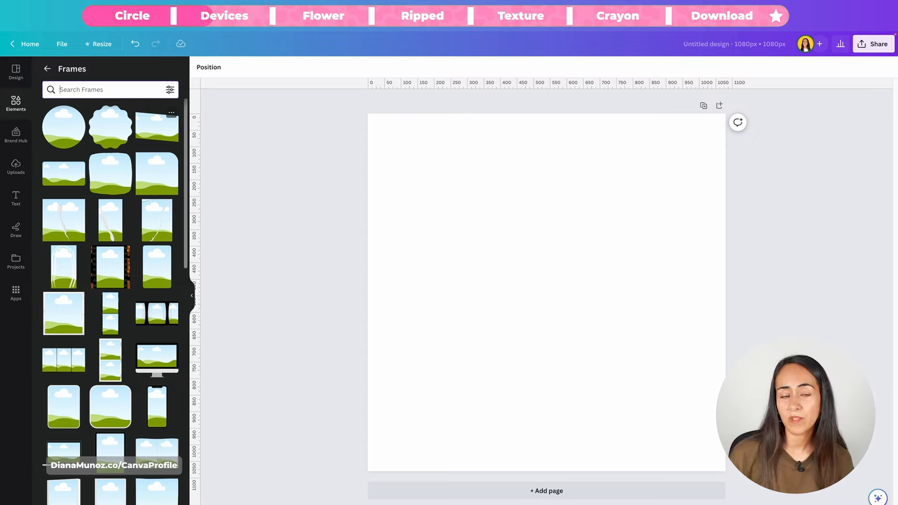
pyautogui.write('phone')
pyautogui.press('Return')
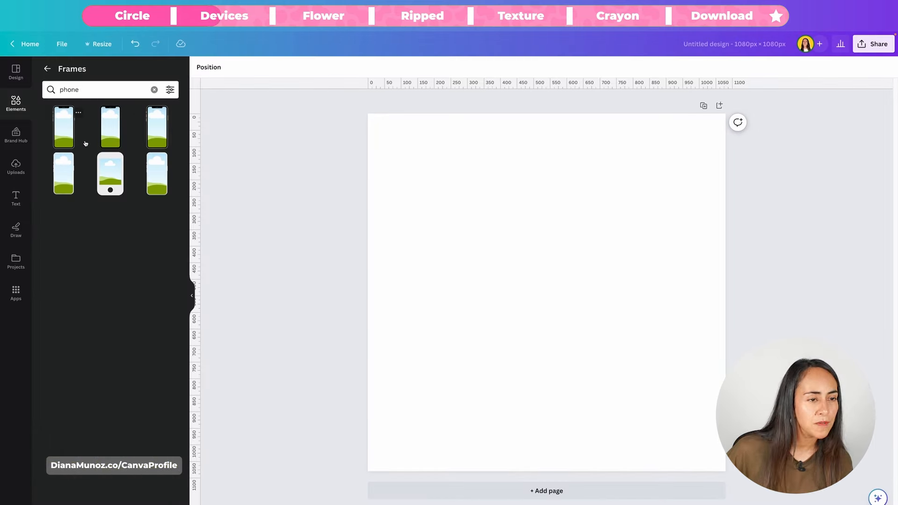
pyautogui.click(113, 131)
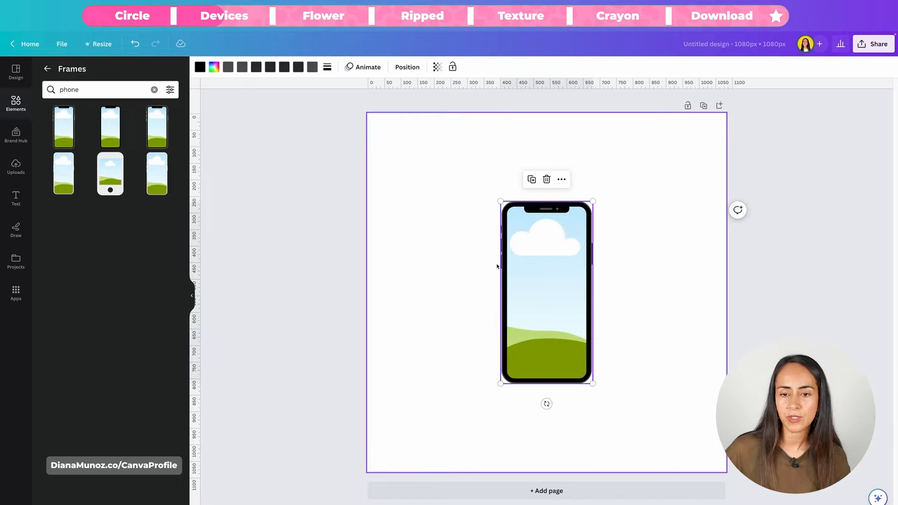
# - Search the frames for "laptop" and add the black laptop frame with the grey base
pyautogui.doubleClick(65, 89)
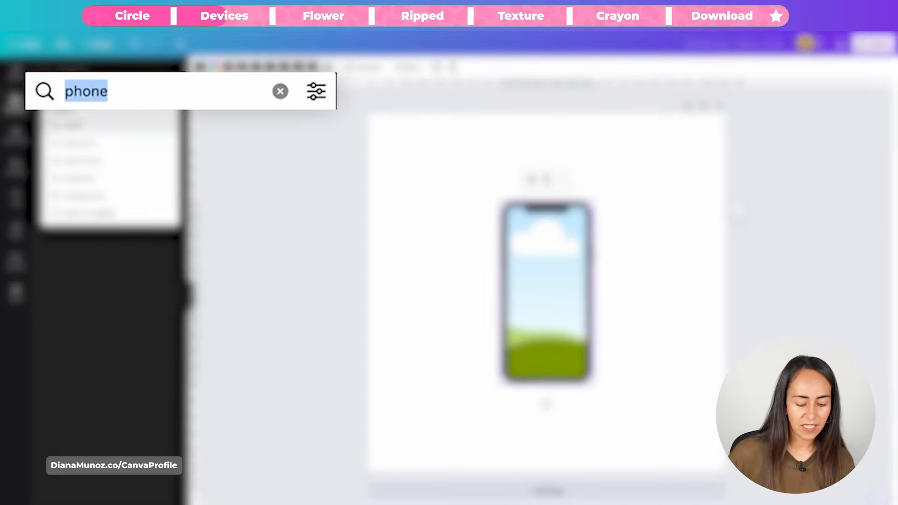
pyautogui.write('laptop')
pyautogui.press('Return')
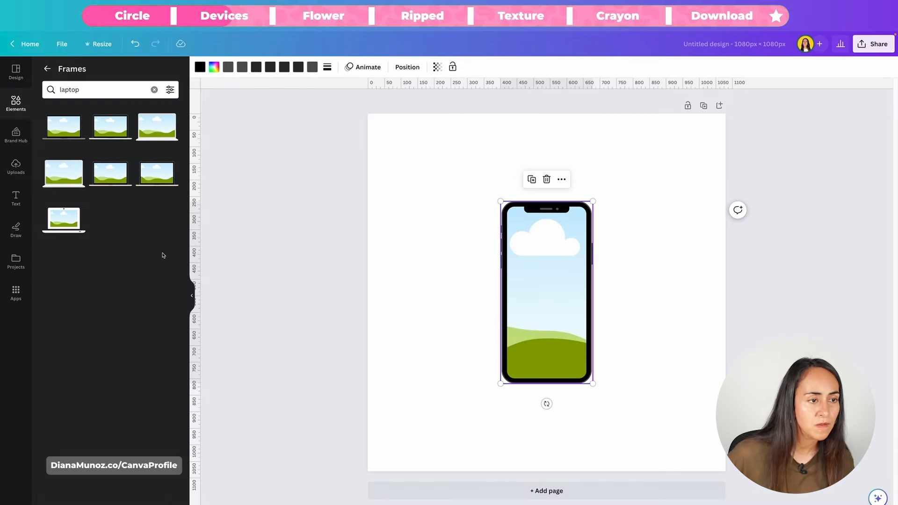
pyautogui.click(62, 129)
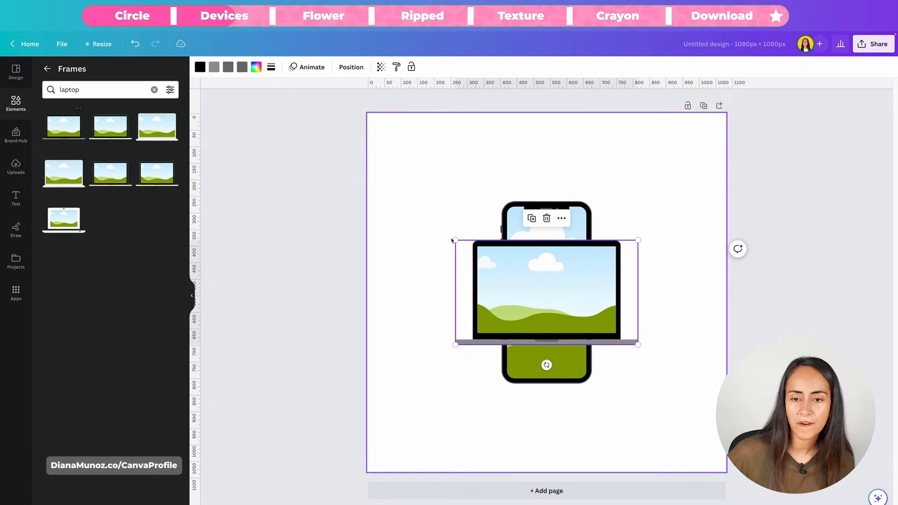
# - Enlarge the laptop frame across the lower part of the page and move the phone frame to the upper-right area
pyautogui.moveTo(609, 282); pyautogui.dragTo(542, 391)
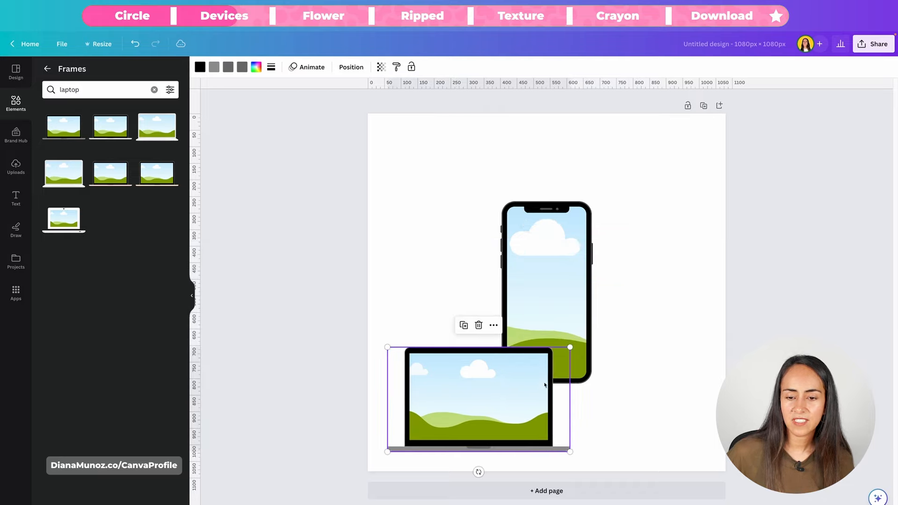
pyautogui.moveTo(570, 347); pyautogui.dragTo(693, 293)
pyautogui.click(576, 239)
pyautogui.moveTo(575, 238); pyautogui.dragTo(671, 176)
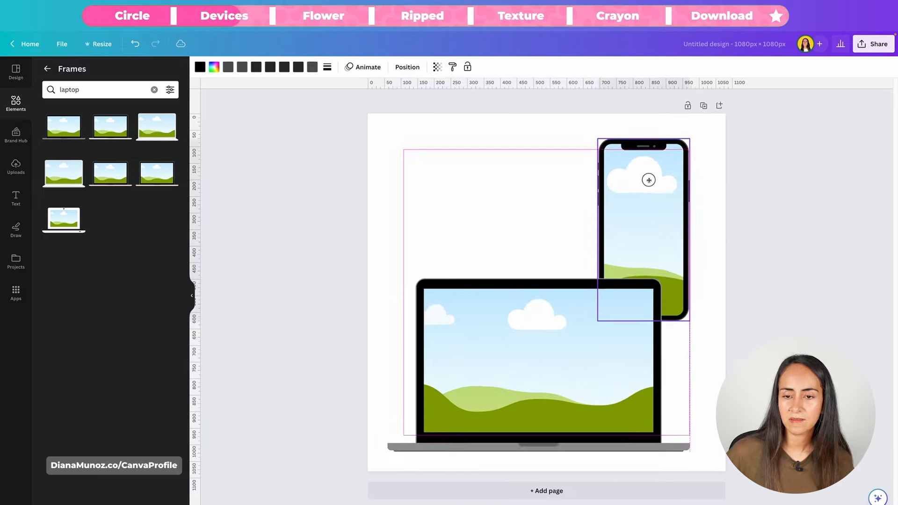
# - Bring the phone frame in front of the laptop frame
pyautogui.click(658, 116)
pyautogui.moveTo(702, 234)
pyautogui.click(809, 243)
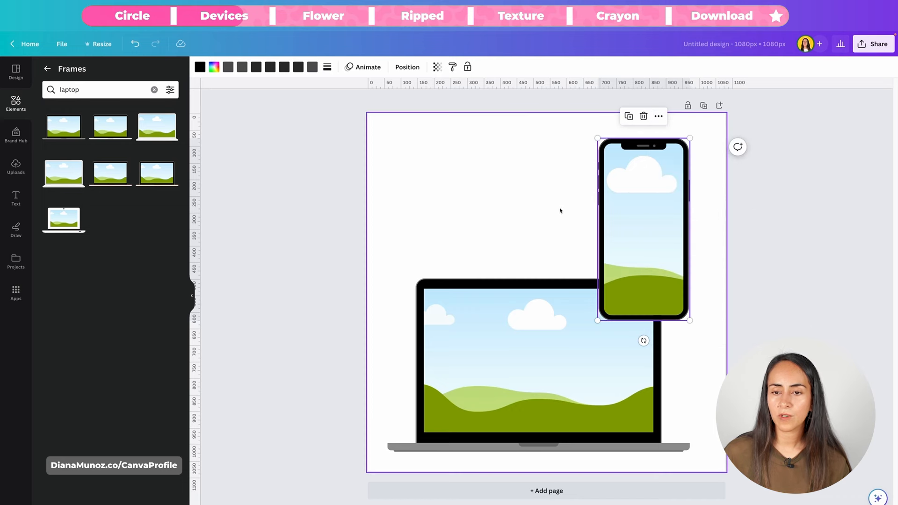
pyautogui.click(561, 209)
# - Fill both the laptop and phone frames with the uploaded portrait on a blue background
pyautogui.click(19, 174)
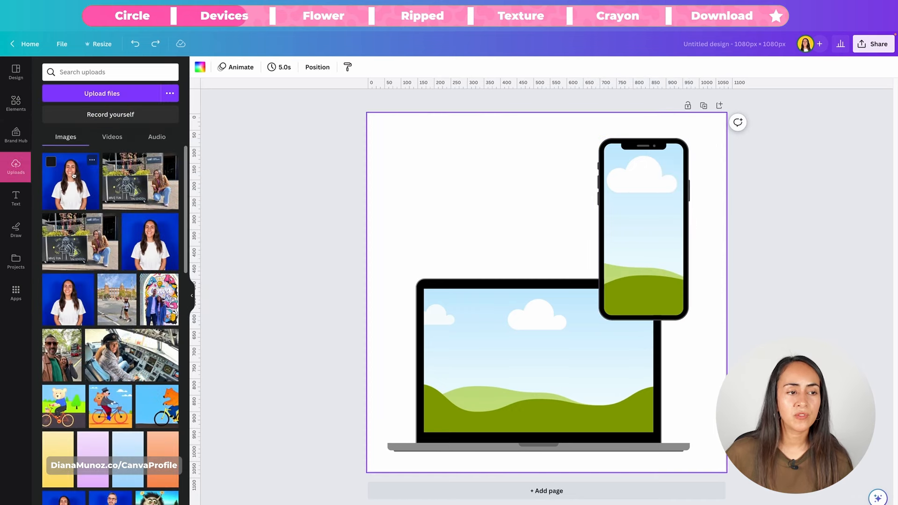
pyautogui.moveTo(70, 182); pyautogui.dragTo(408, 282)
pyautogui.moveTo(70, 181); pyautogui.dragTo(644, 261)
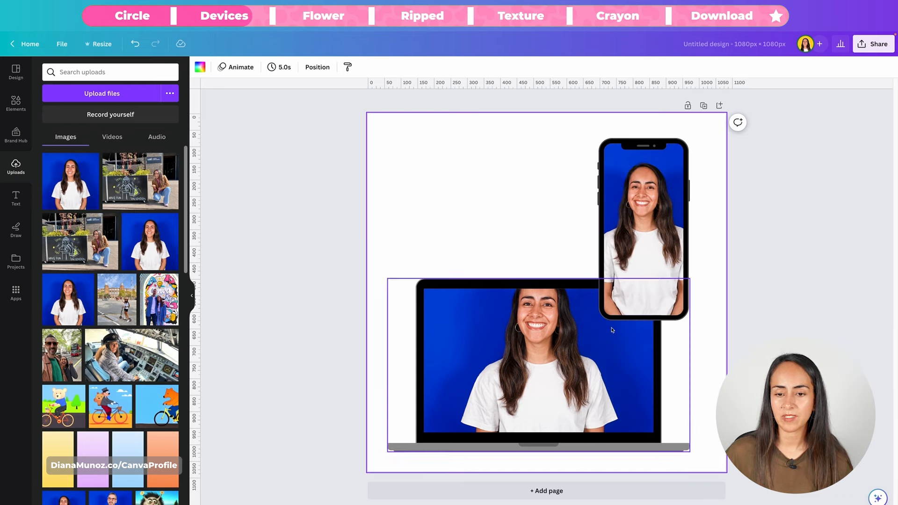
pyautogui.click(509, 216)
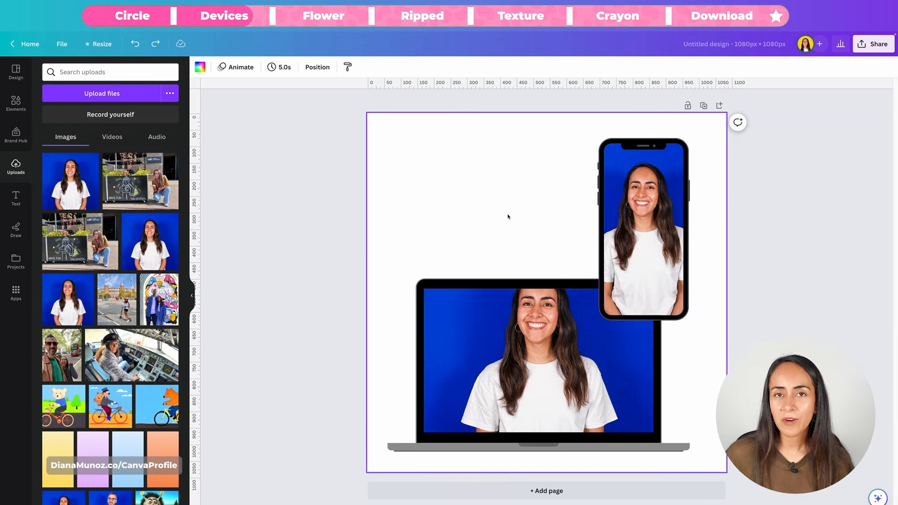
# - Reposition the portrait lower inside the laptop frame so the whole head fits within the screen
pyautogui.doubleClick(568, 336)
pyautogui.moveTo(575, 320); pyautogui.dragTo(575, 348)
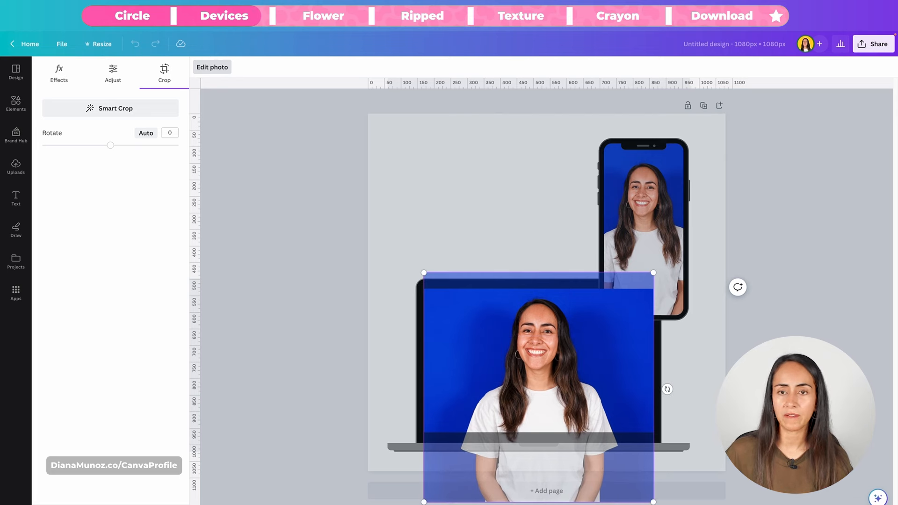
pyautogui.click(412, 150)
pyautogui.click(412, 150)
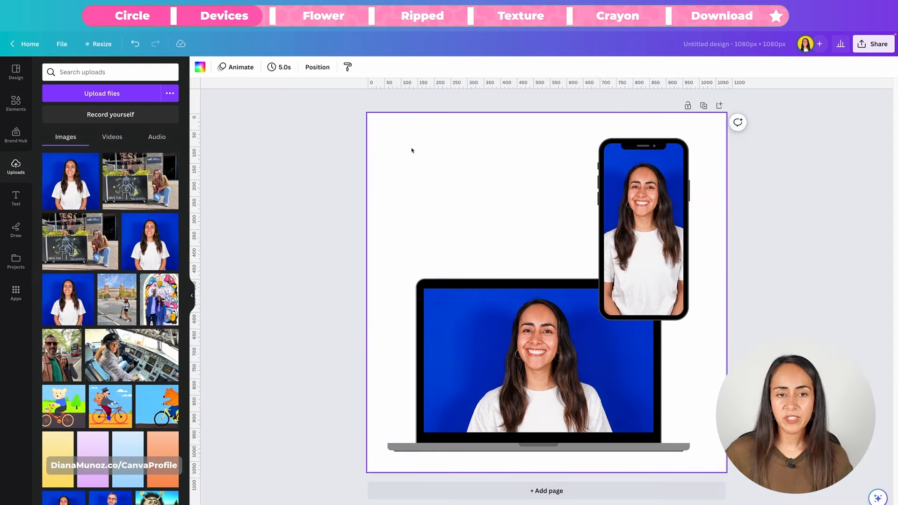
# - Set the page background to the light green-to-blue gradient from the default colors
pyautogui.click(199, 67)
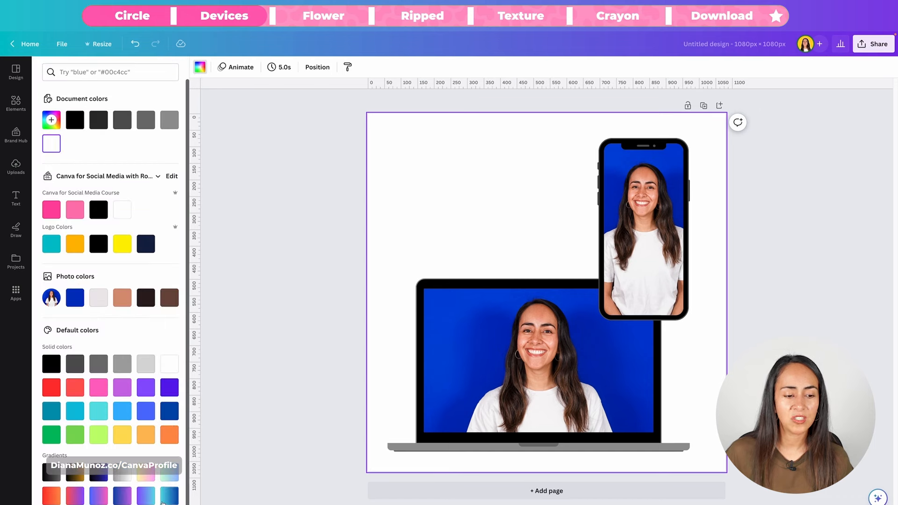
pyautogui.click(169, 471)
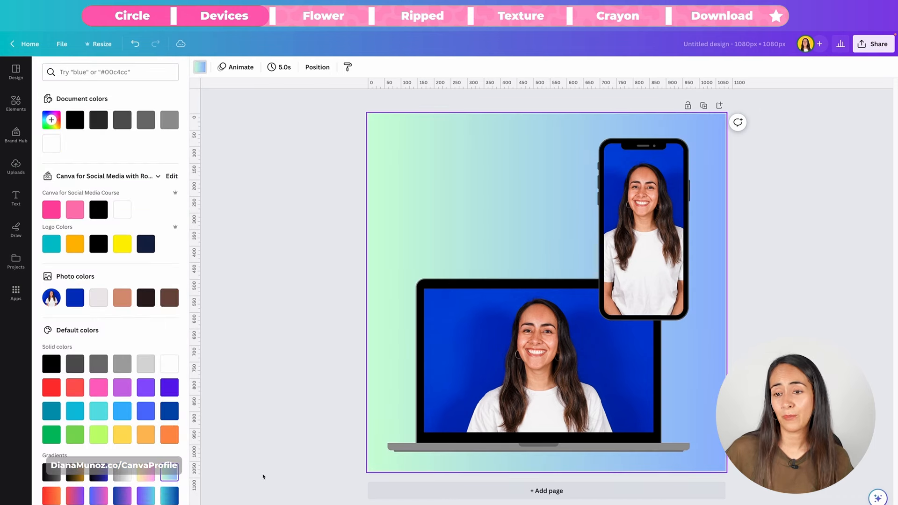
pyautogui.click(664, 461)
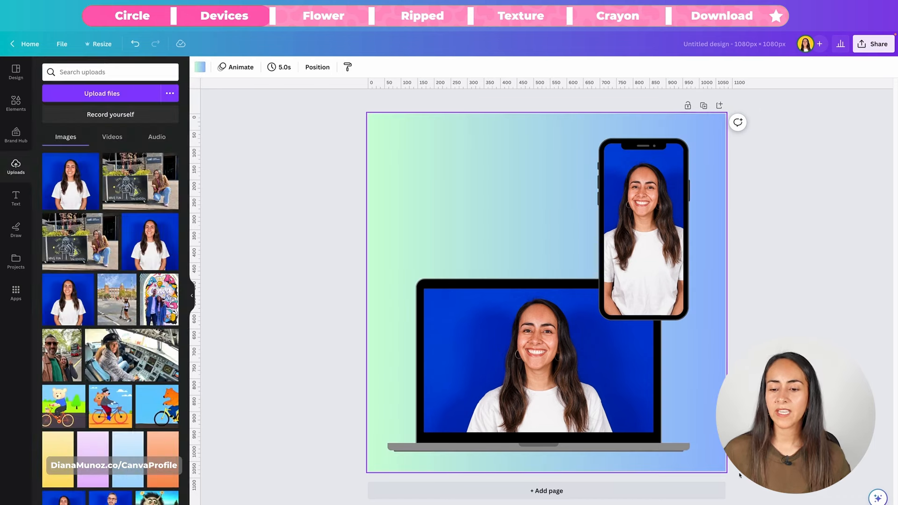
# - Add a second page and search the frames for "flower"
pyautogui.click(579, 495)
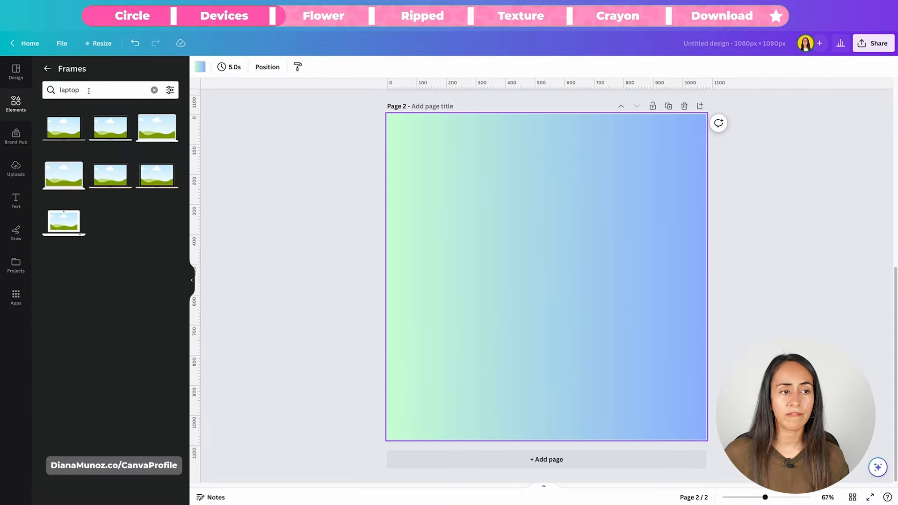
pyautogui.doubleClick(65, 91)
pyautogui.press('BackSpace')
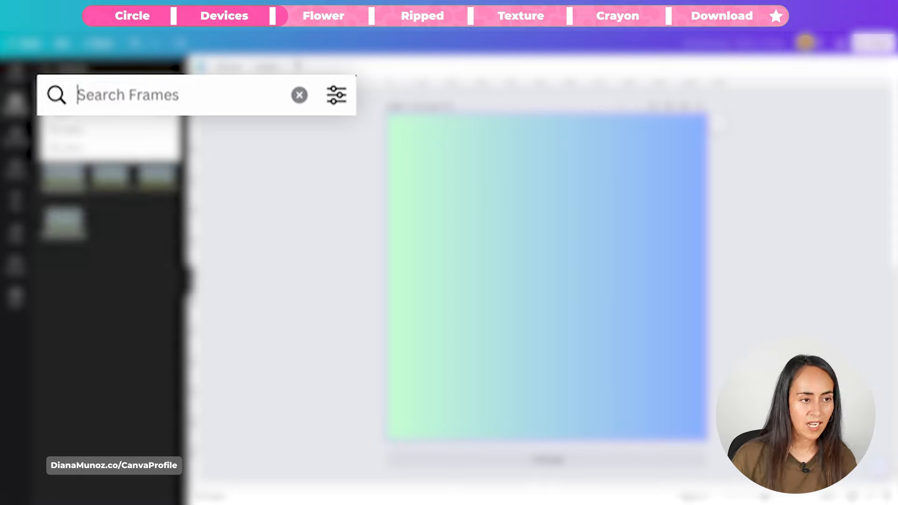
pyautogui.write('flower')
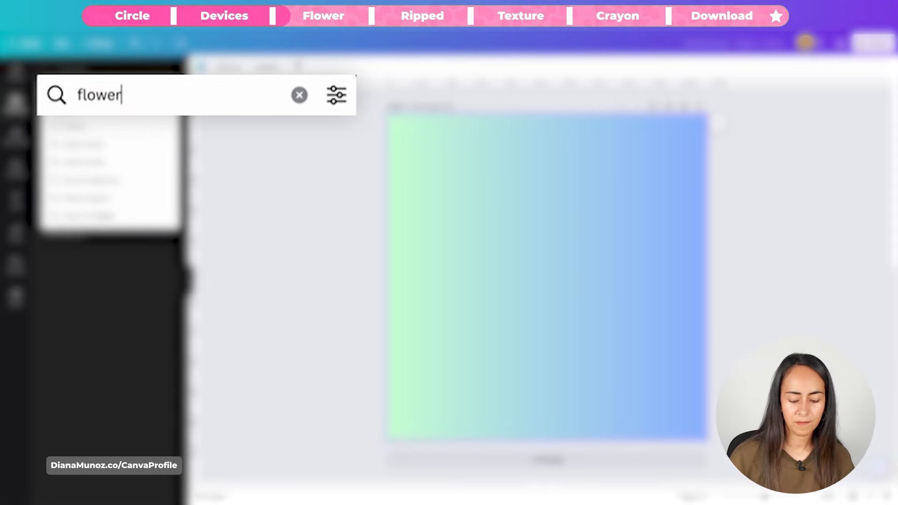
pyautogui.press('Return')
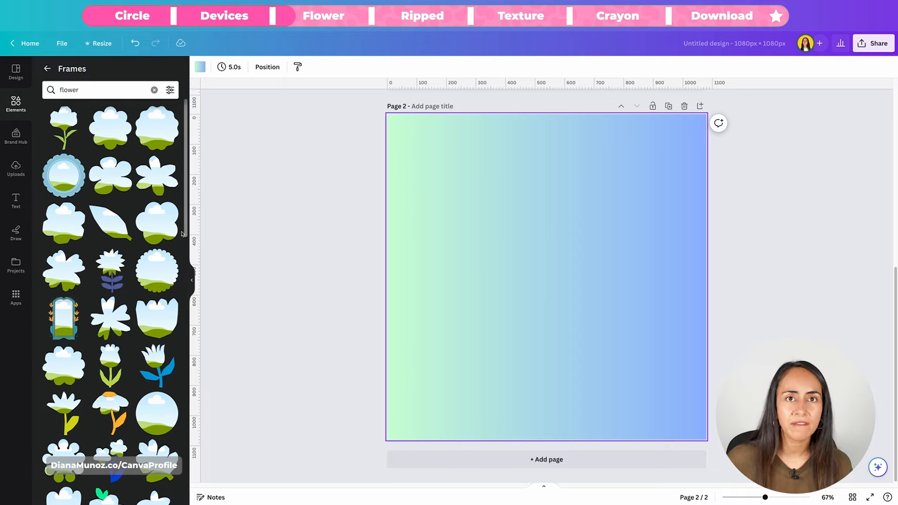
pyautogui.scroll(-3, 181, 232)
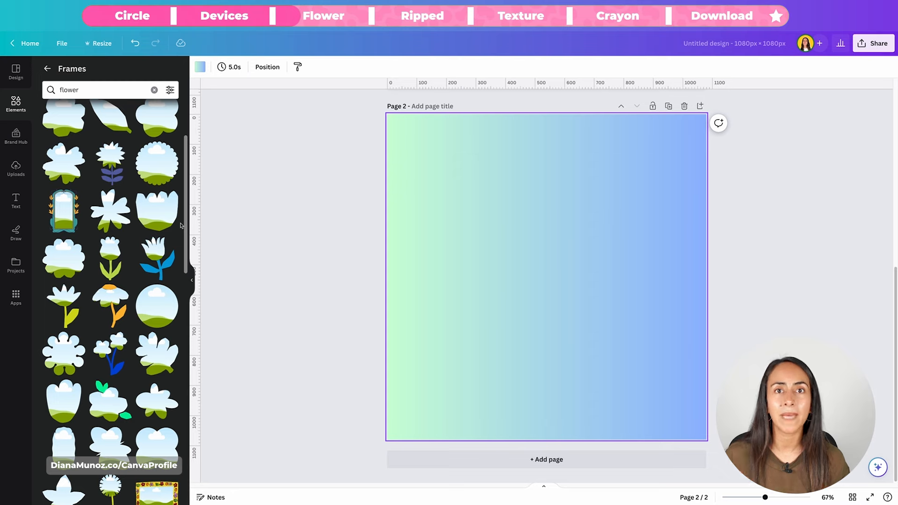
pyautogui.scroll(3, 181, 226)
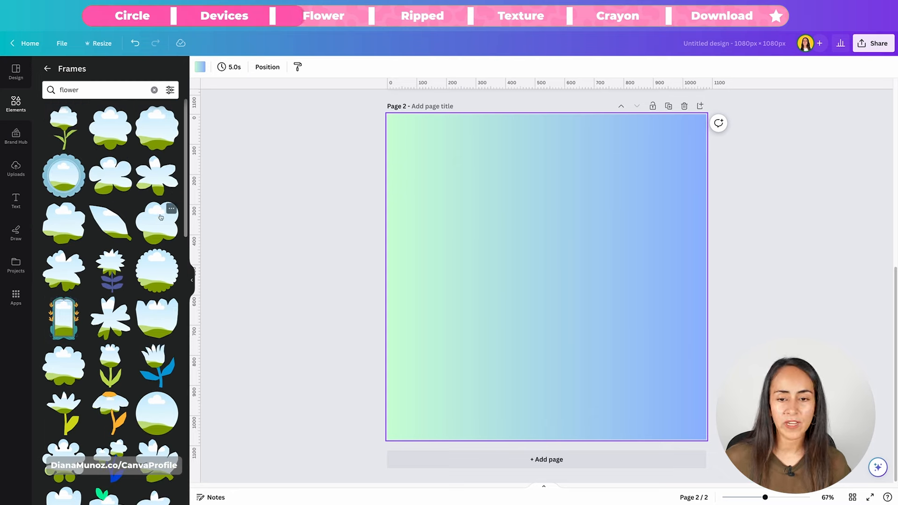
# - Place an enlarged flower frame with rounded petals on page 2 and fill it with the uploaded blue-background portrait
pyautogui.click(161, 217)
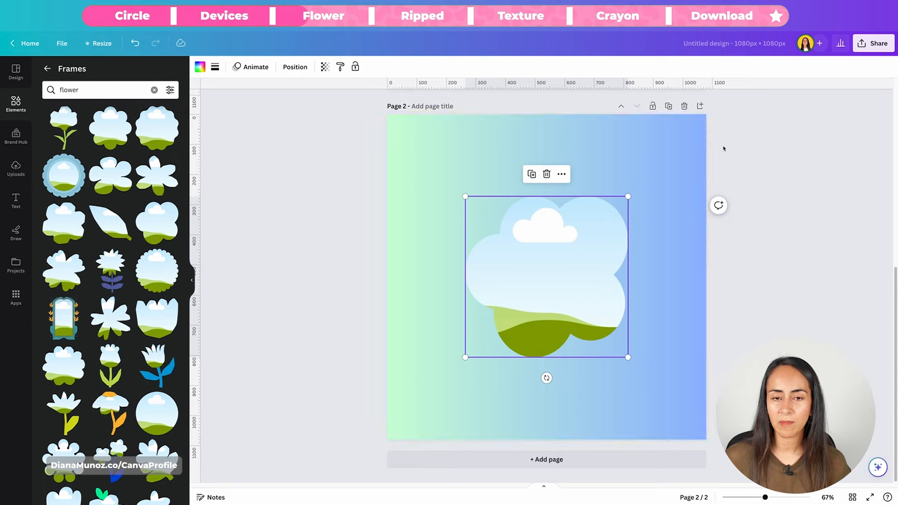
pyautogui.moveTo(628, 197); pyautogui.dragTo(674, 150)
pyautogui.moveTo(467, 363); pyautogui.dragTo(427, 395)
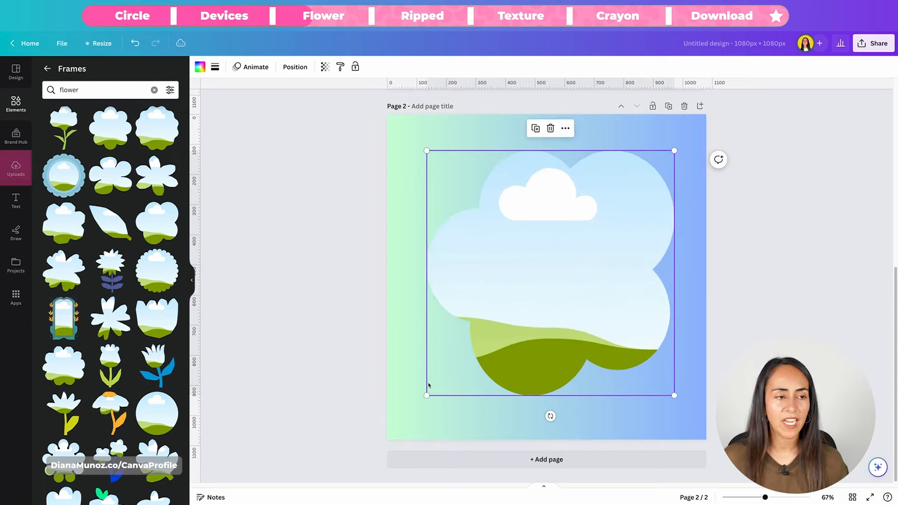
pyautogui.click(16, 167)
pyautogui.moveTo(84, 167); pyautogui.dragTo(655, 271)
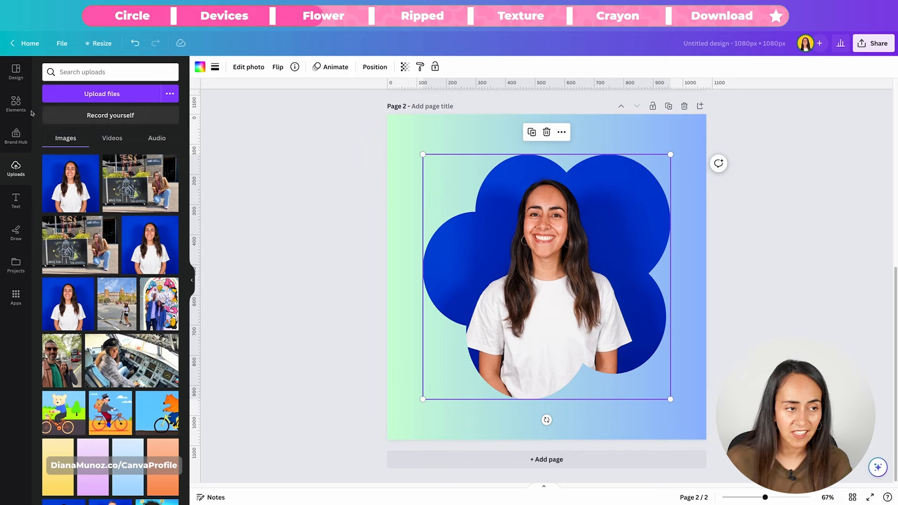
# - Search the whole elements library for "pattern" and limit the results to photos
pyautogui.click(17, 104)
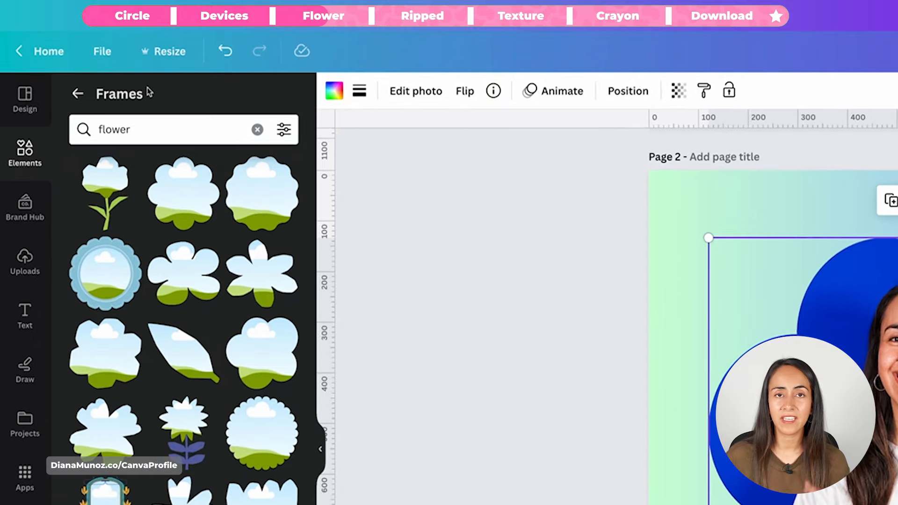
pyautogui.click(77, 93)
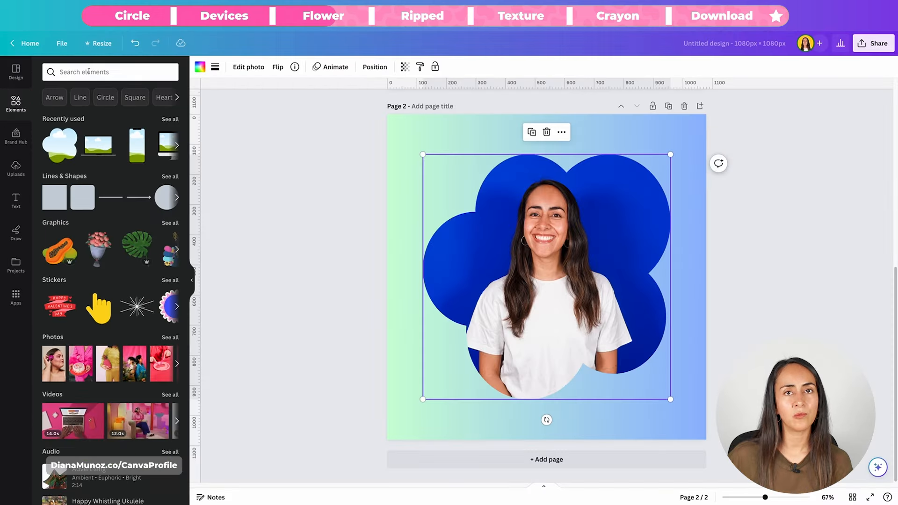
pyautogui.click(101, 71)
pyautogui.write('p')
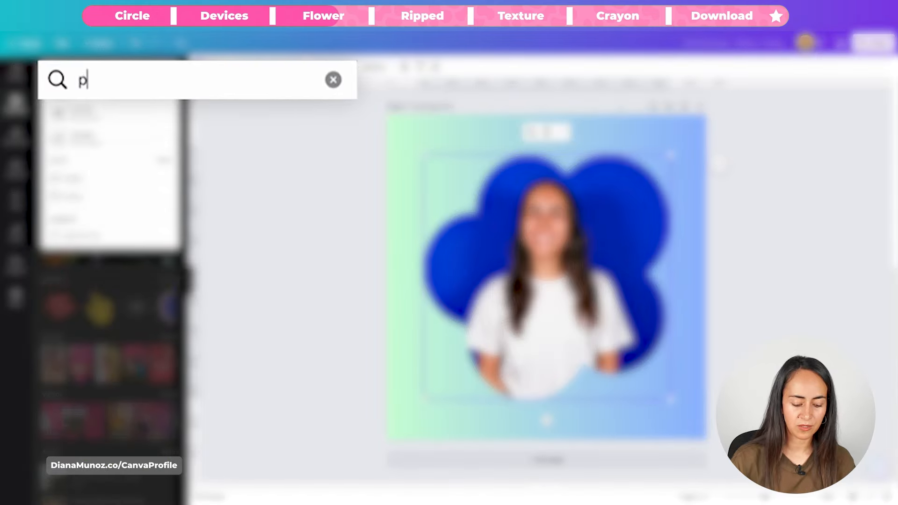
pyautogui.write('attern')
pyautogui.press('Return')
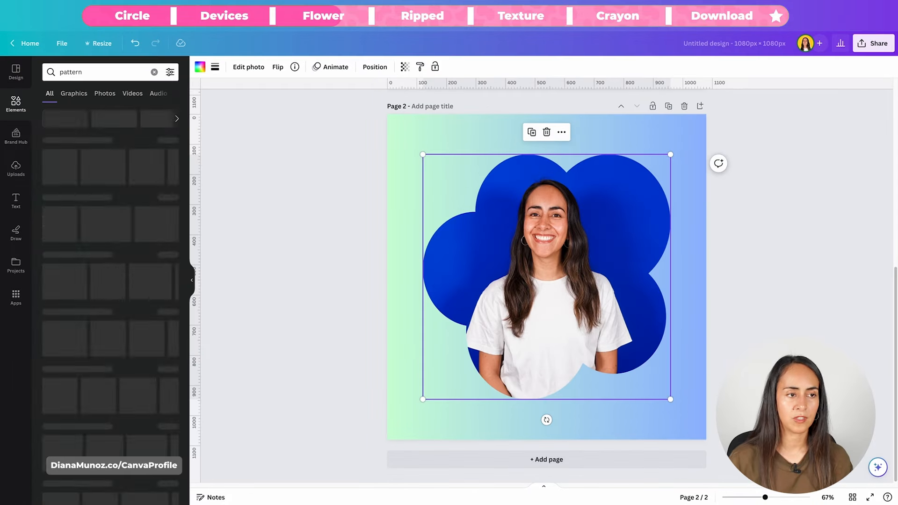
pyautogui.click(103, 94)
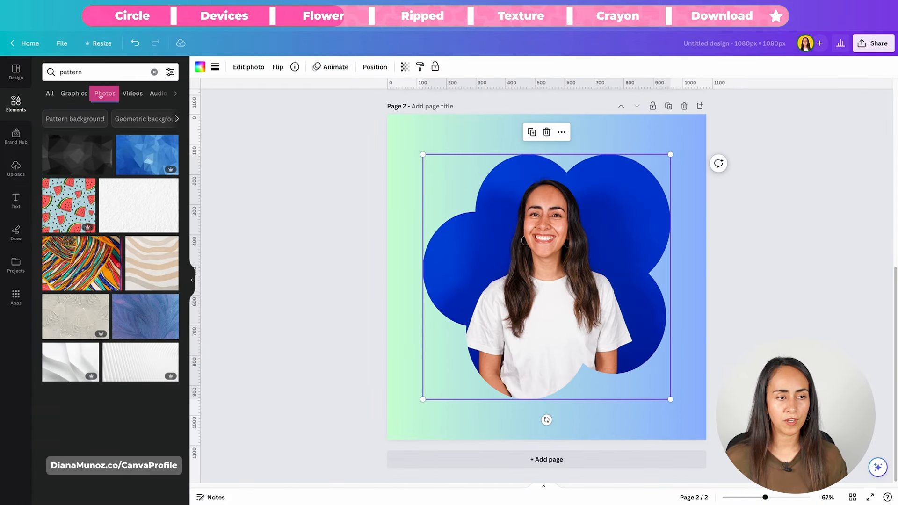
# - Add the photo of vertical rainbow stripes to page 2 and open its object options
pyautogui.scroll(-3, 157, 251)
pyautogui.scroll(-8, 158, 252)
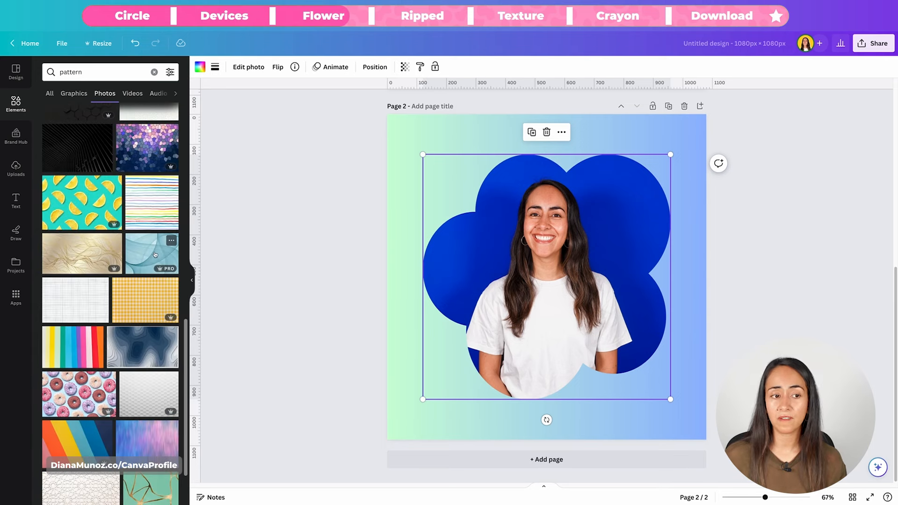
pyautogui.scroll(-1, 155, 255)
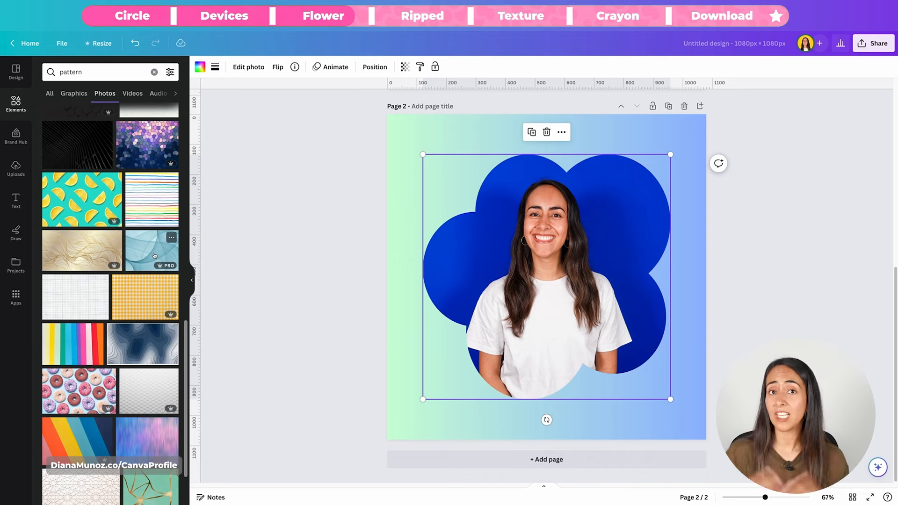
pyautogui.hotkey('ctrl', 'z')
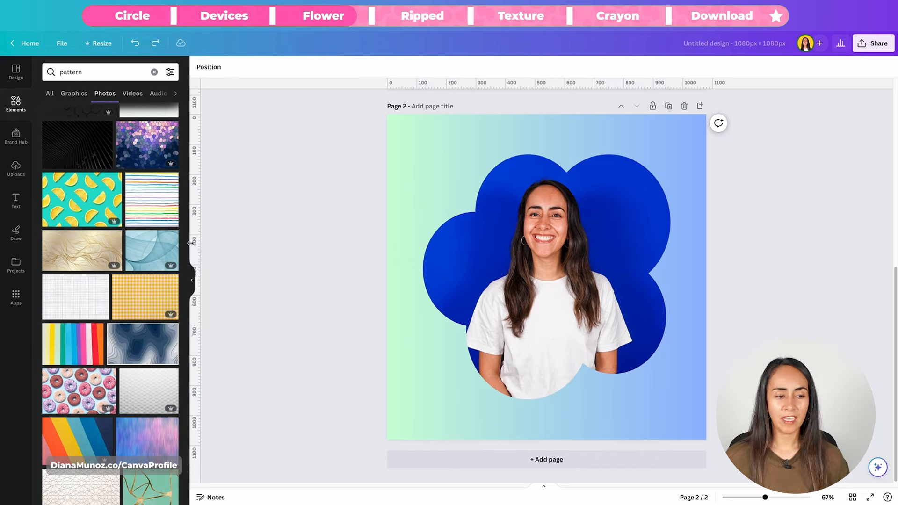
pyautogui.click(85, 345)
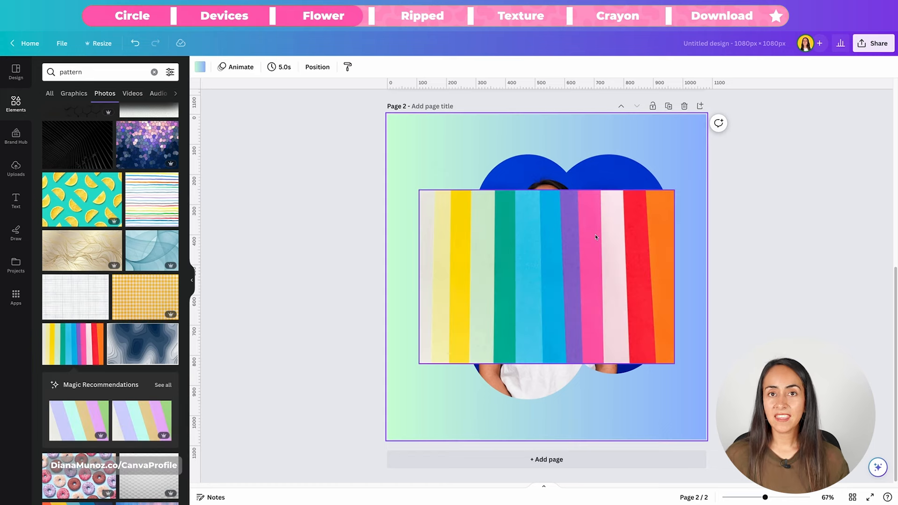
pyautogui.rightClick(579, 252)
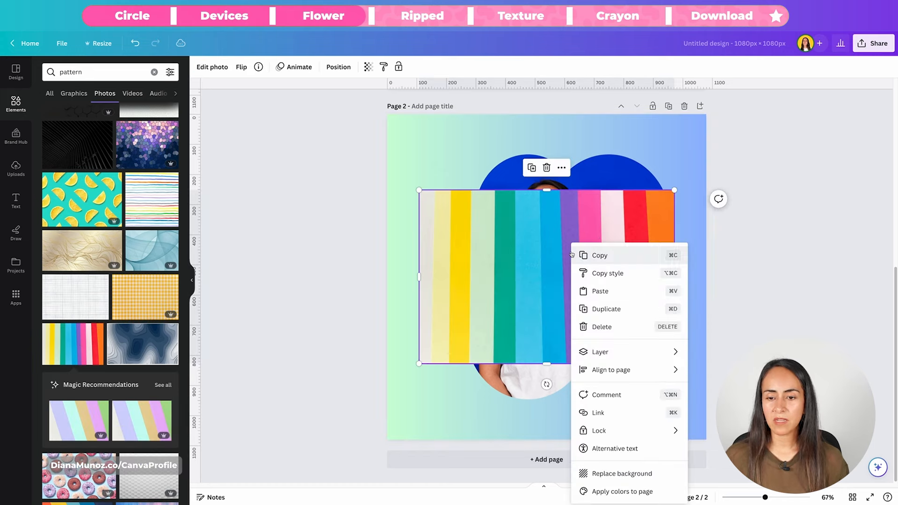
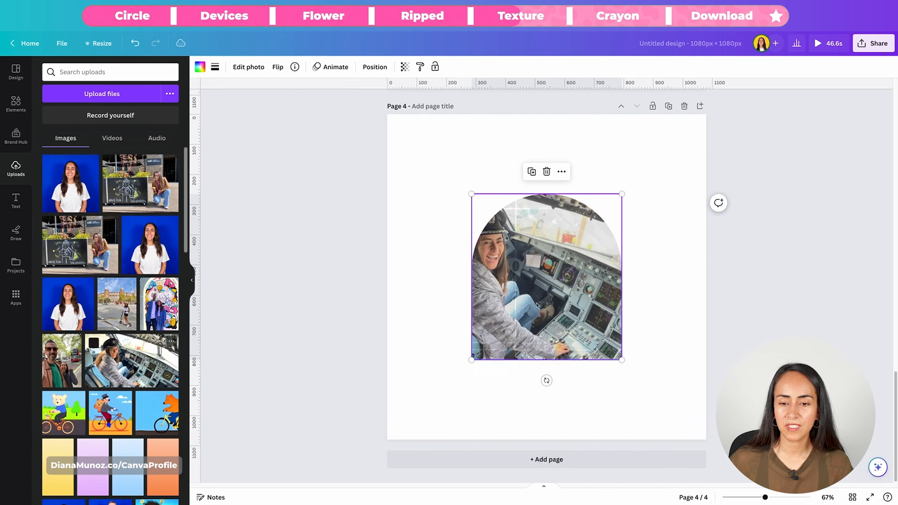
# - Reposition the cockpit photo inside the arch frame on page 4 so the woman in the pilot hat is centred
pyautogui.doubleClick(557, 271)
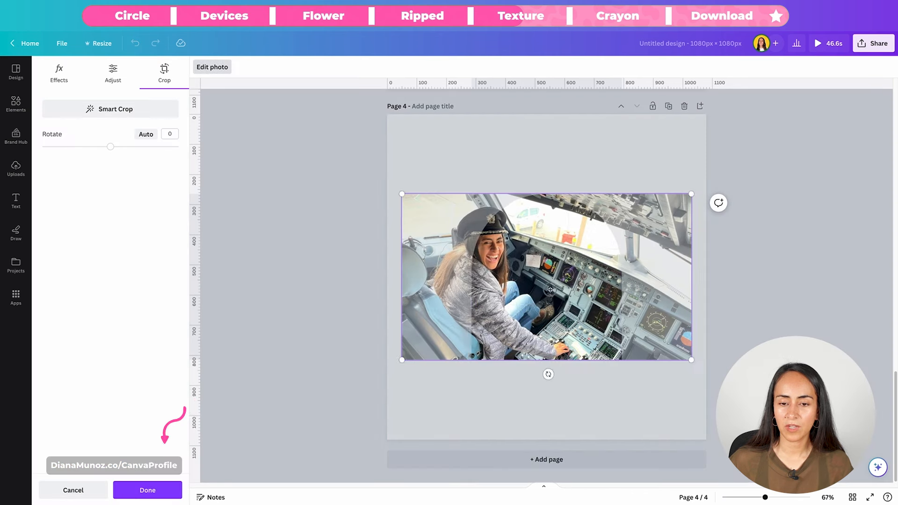
pyautogui.moveTo(557, 271); pyautogui.dragTo(617, 272)
pyautogui.click(147, 488)
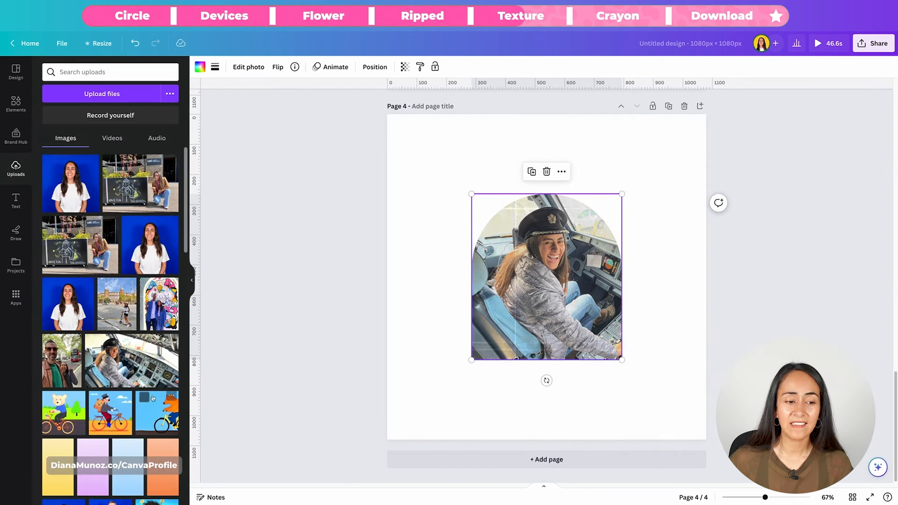
# - Add the cockpit photo again as page 4's background and set its transparency to 11
pyautogui.click(135, 360)
pyautogui.click(191, 283)
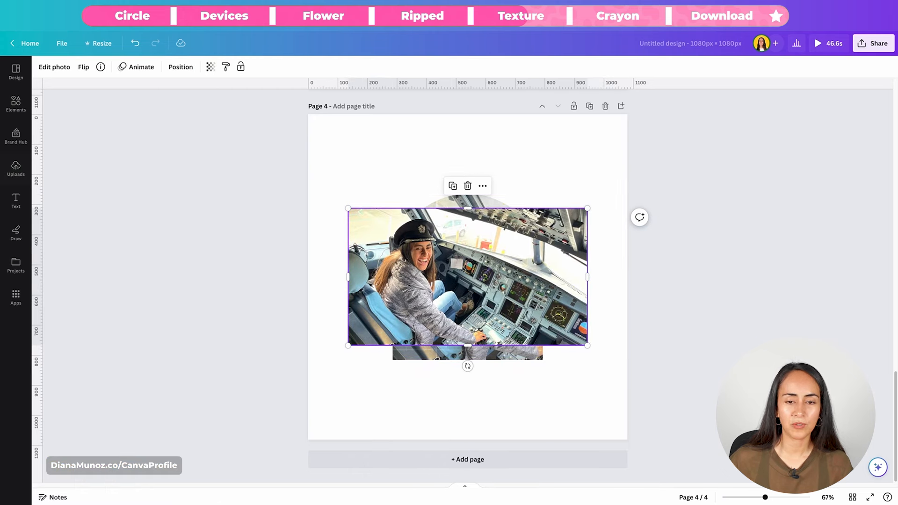
pyautogui.rightClick(457, 249)
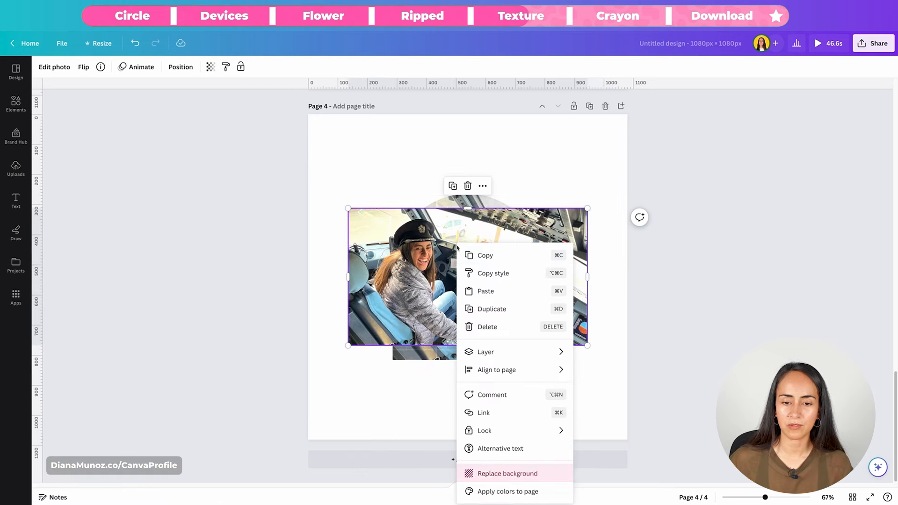
pyautogui.click(526, 474)
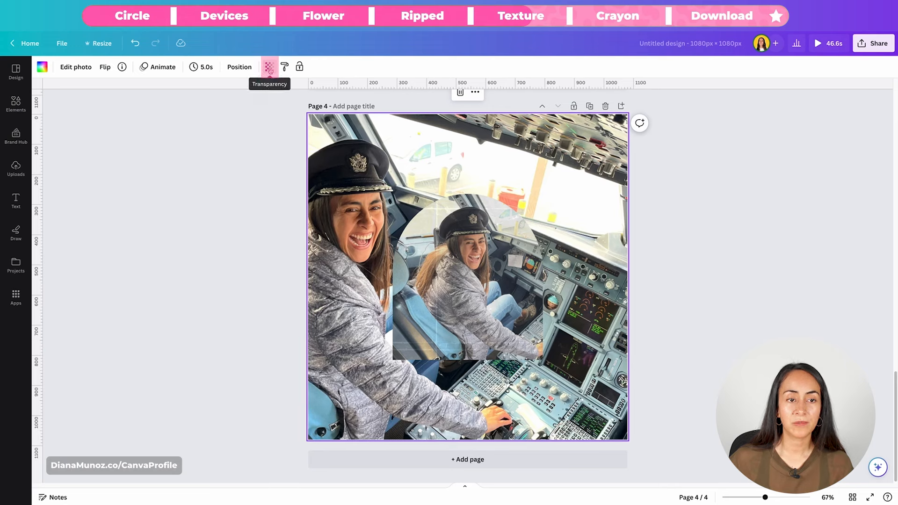
pyautogui.click(269, 67)
pyautogui.click(194, 105)
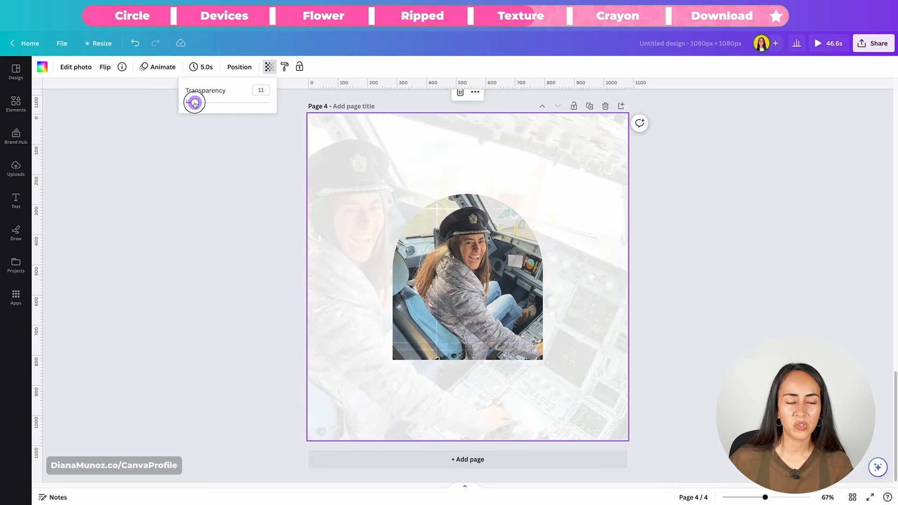
# - Set the saturation of page 4's background photo to -100
pyautogui.click(76, 67)
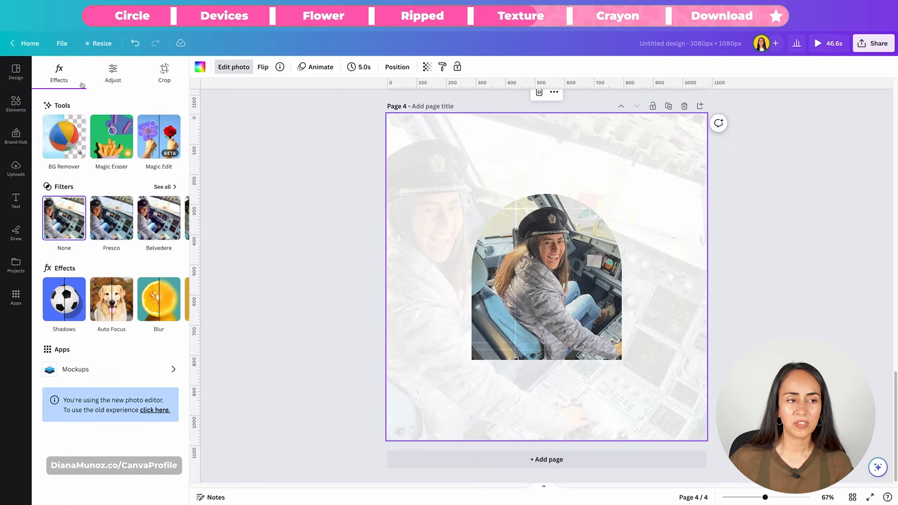
pyautogui.click(111, 73)
pyautogui.scroll(-4, 107, 327)
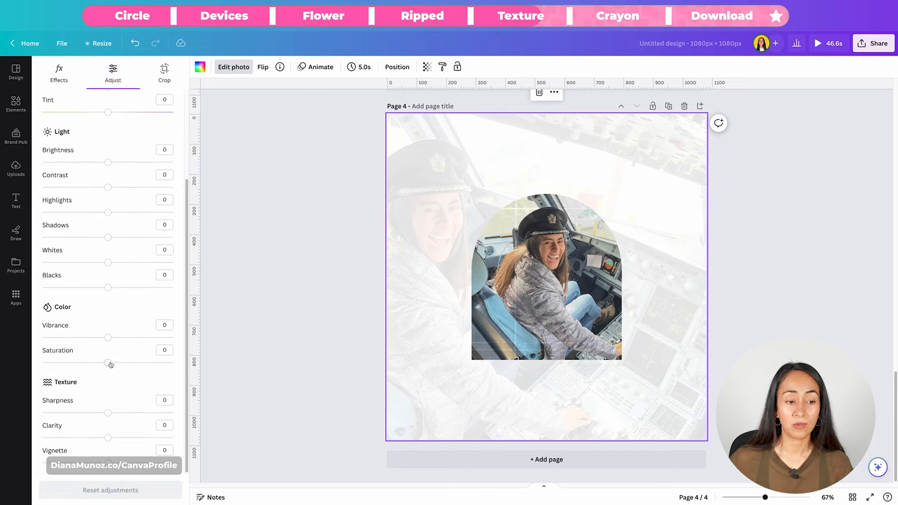
pyautogui.moveTo(110, 364); pyautogui.dragTo(42, 363)
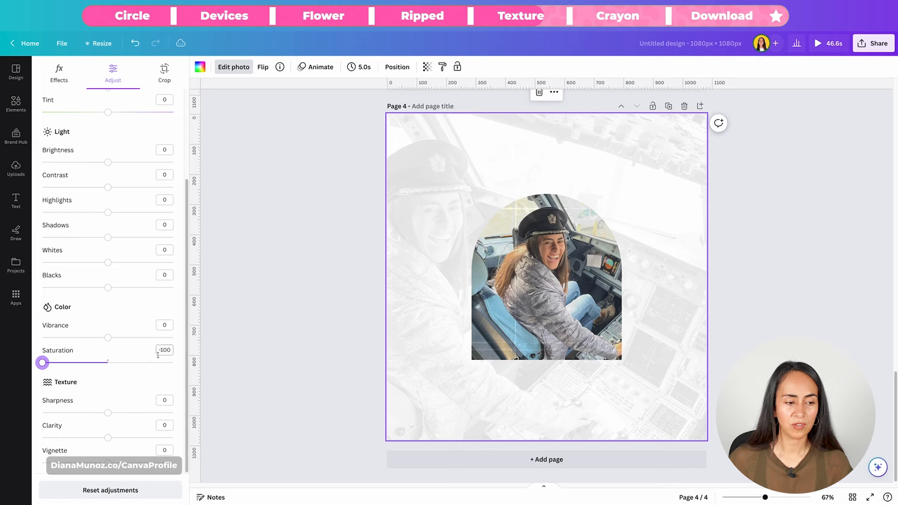
# - Enlarge the arch frame on page 4 and set its photo's saturation to -100
pyautogui.click(546, 276)
pyautogui.moveTo(622, 192); pyautogui.dragTo(661, 149)
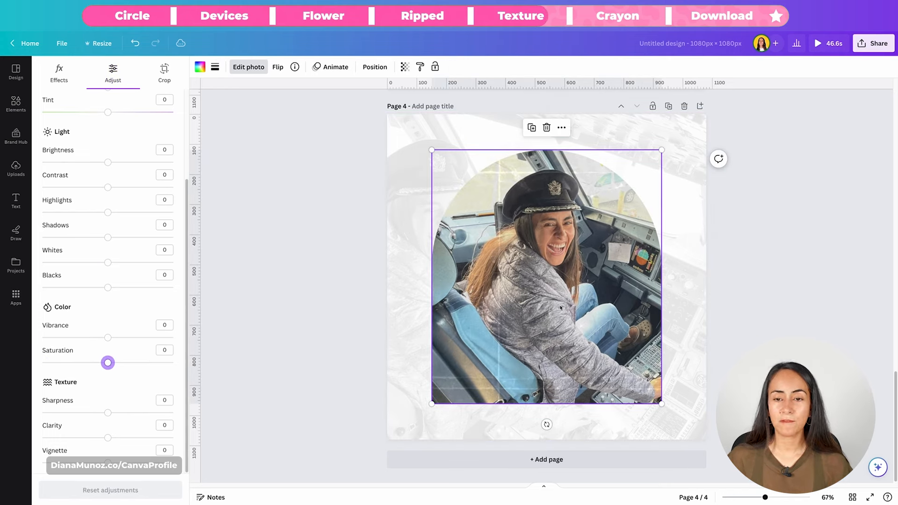
pyautogui.moveTo(107, 363); pyautogui.dragTo(42, 363)
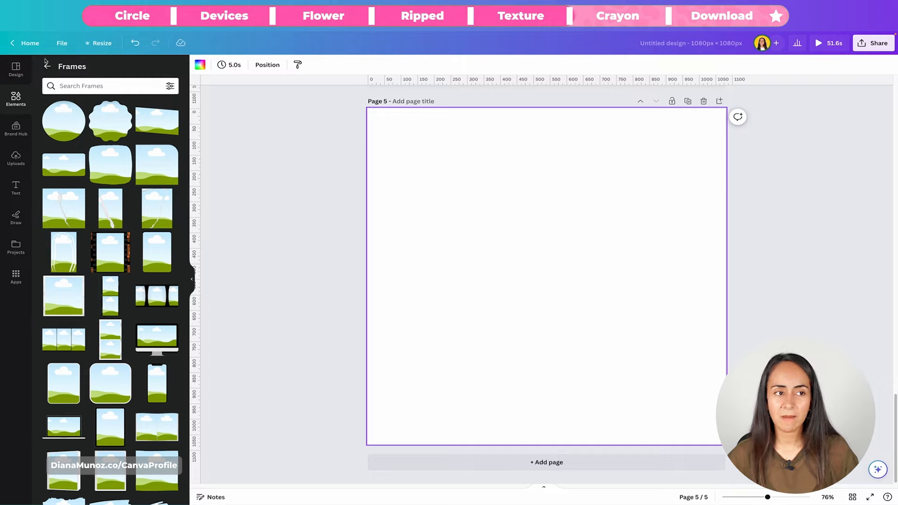
# - Search the frames for "crayon"
pyautogui.click(96, 85)
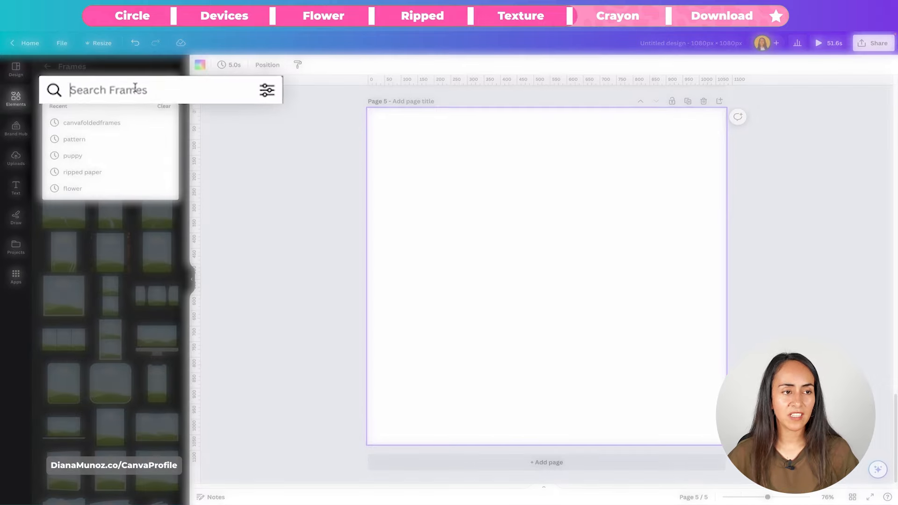
pyautogui.write('crayon')
pyautogui.press('Return')
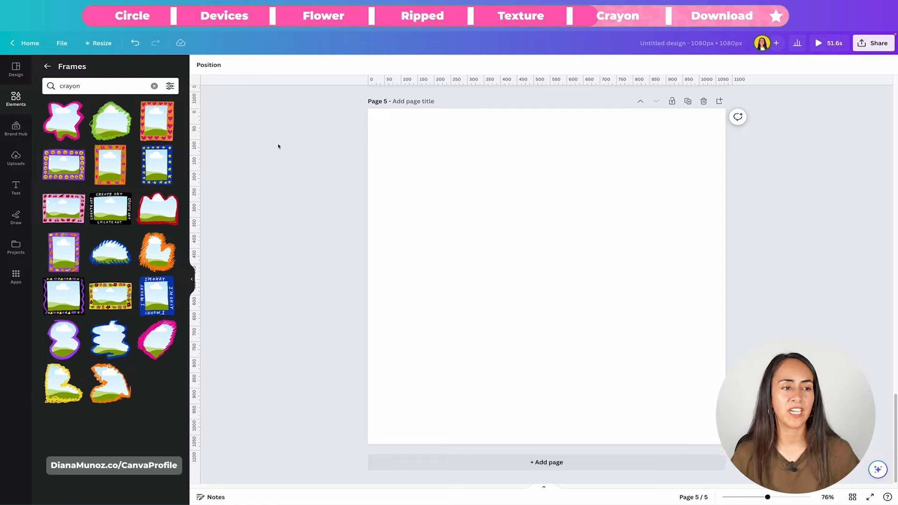
# - Add the pink irregular crayon frame to page 5 and the purple smiley-face crayon frame to a new page 6
pyautogui.click(66, 120)
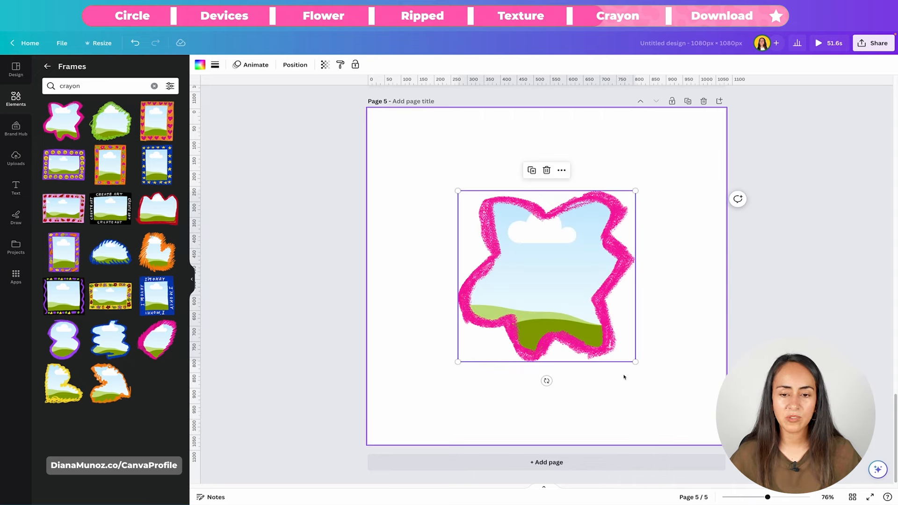
pyautogui.click(575, 461)
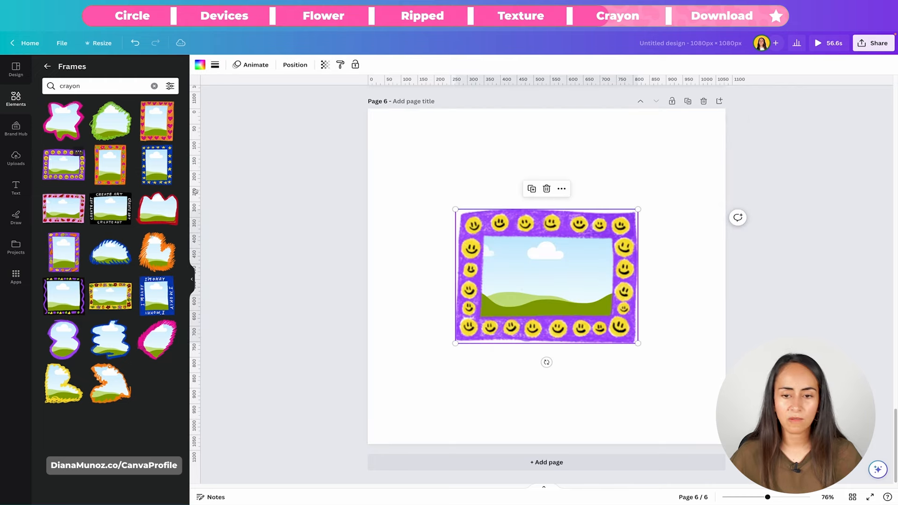
pyautogui.click(60, 168)
# - Return to page 5 and open the full set of Magic recommendations in the graphics library
pyautogui.scroll(6, 582, 383)
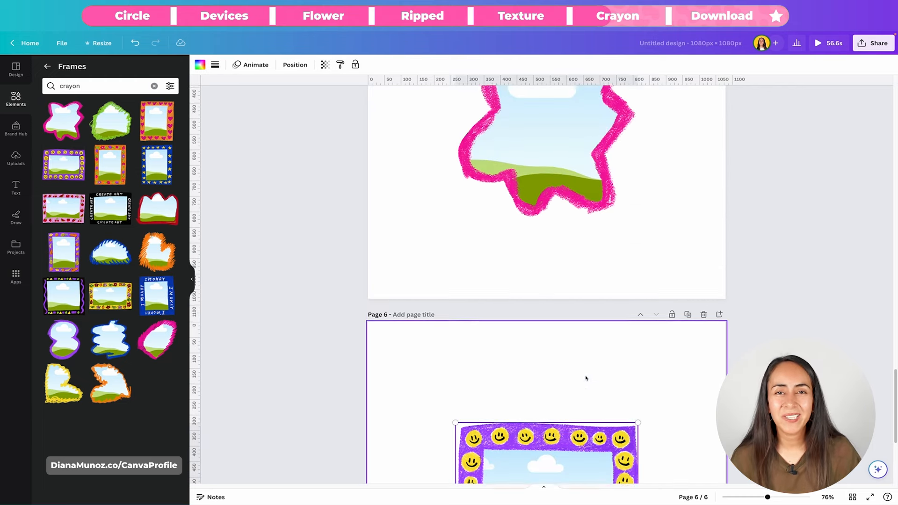
pyautogui.scroll(2, 821, 290)
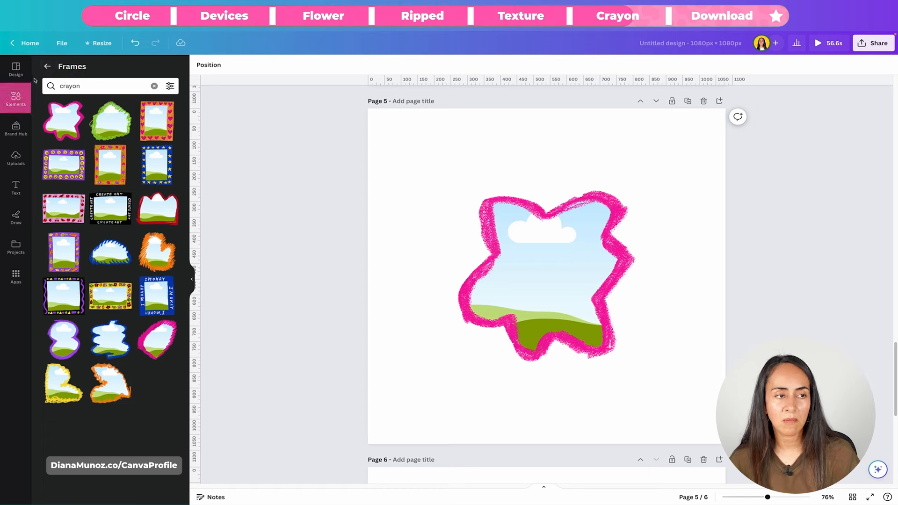
pyautogui.click(47, 66)
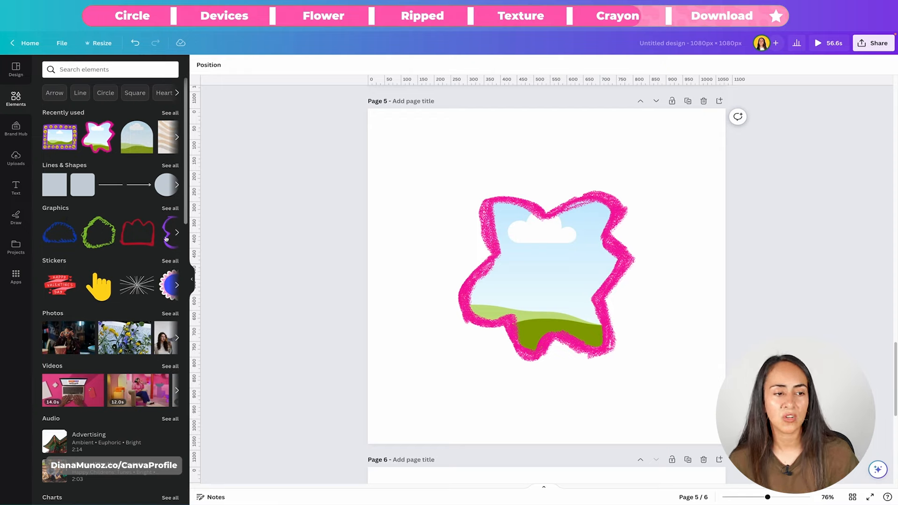
pyautogui.click(170, 209)
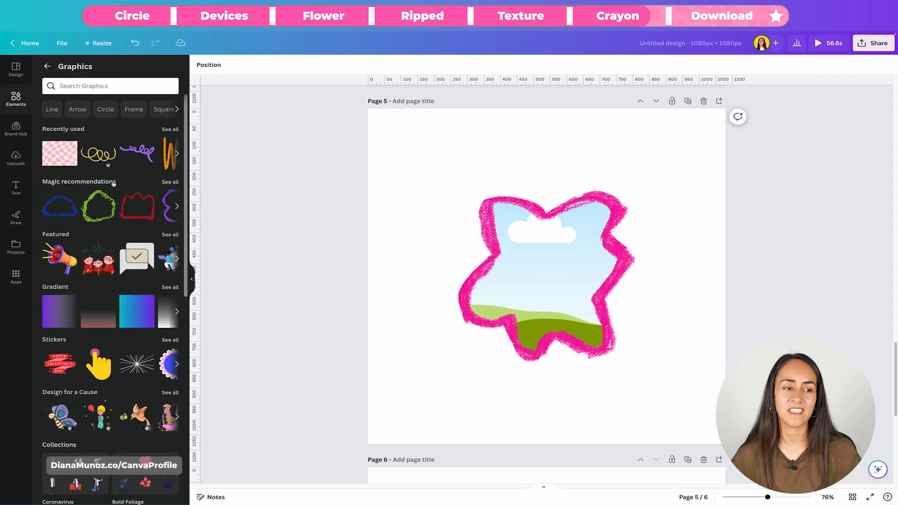
pyautogui.click(163, 183)
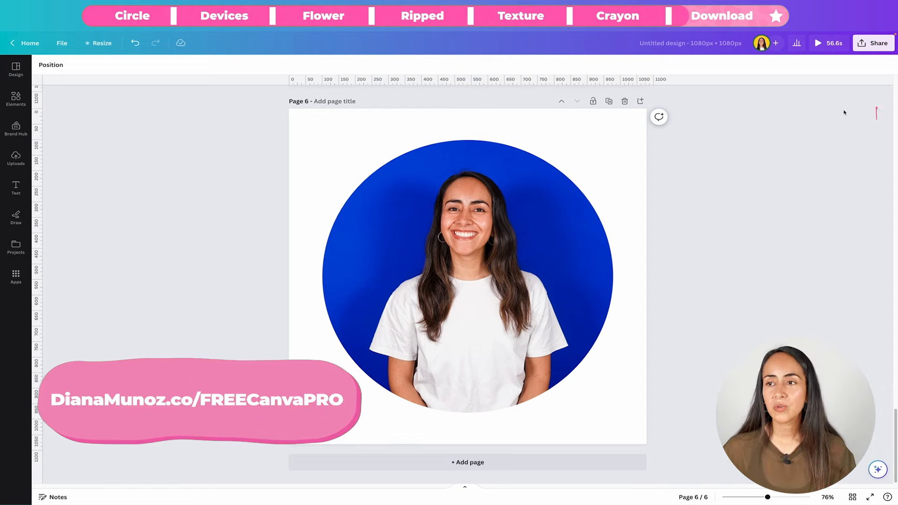
# - Open the design's download settings and set the file type to PNG
pyautogui.click(869, 45)
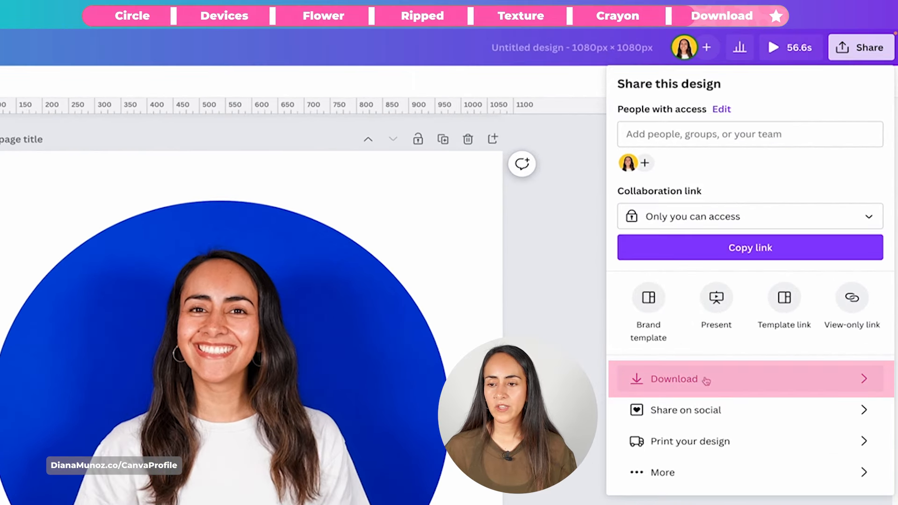
pyautogui.click(762, 380)
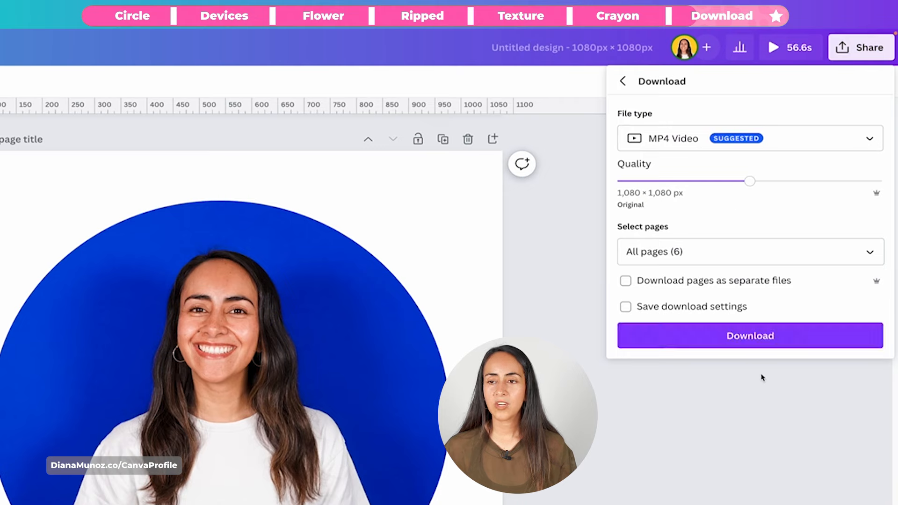
pyautogui.click(672, 139)
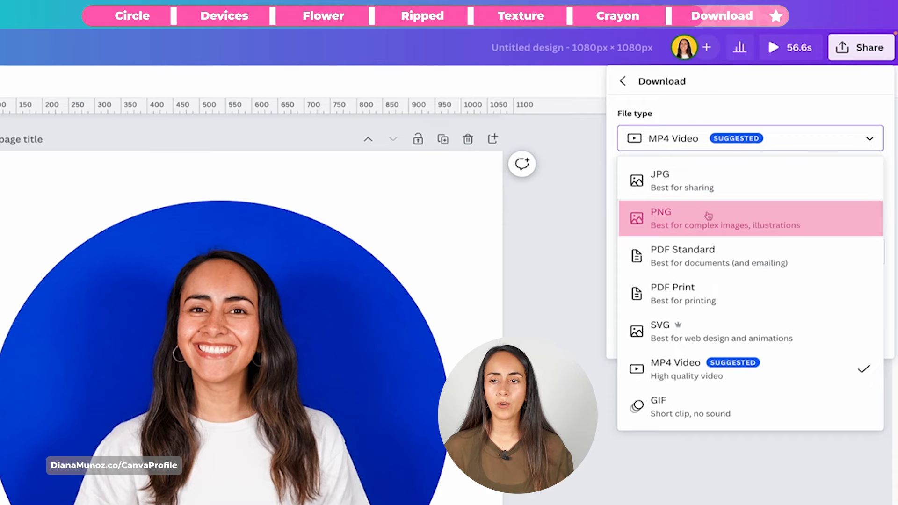
pyautogui.click(729, 222)
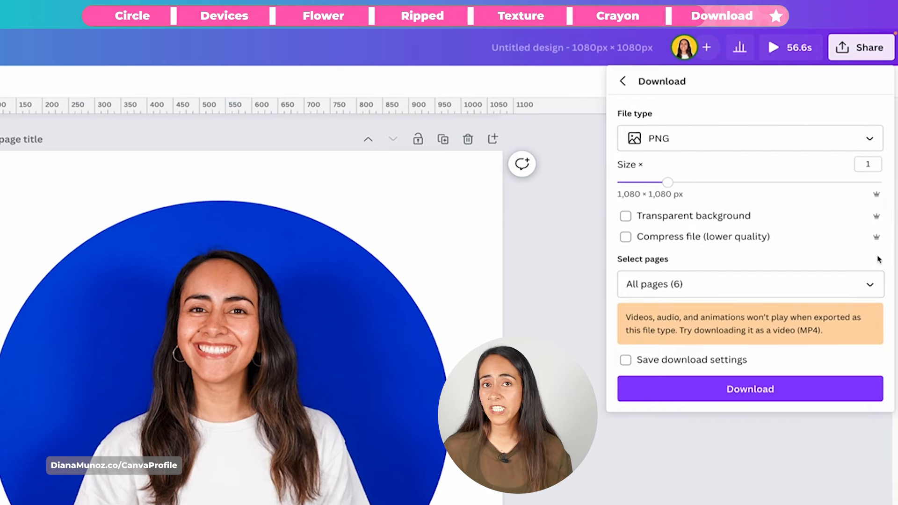
# - Open the page selection for the PNG download and review which pages are included
pyautogui.click(871, 282)
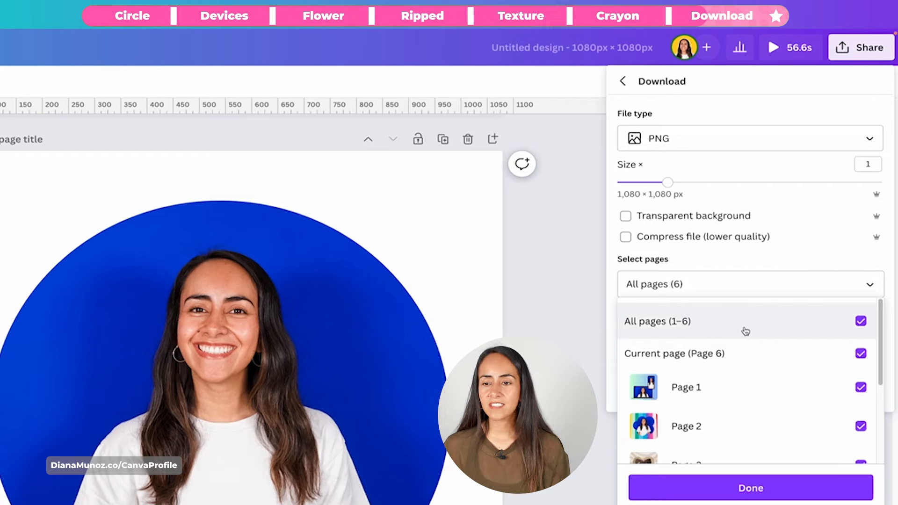
pyautogui.scroll(-3, 858, 388)
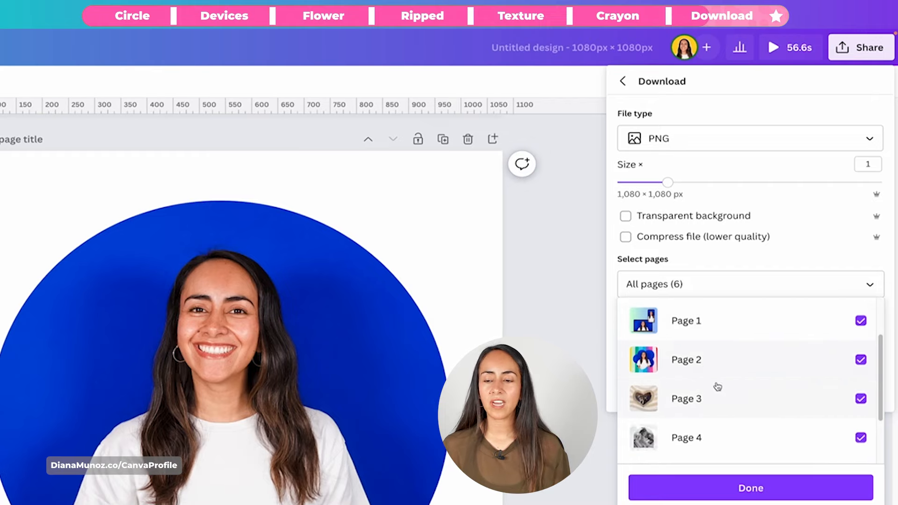
pyautogui.scroll(-1, 722, 389)
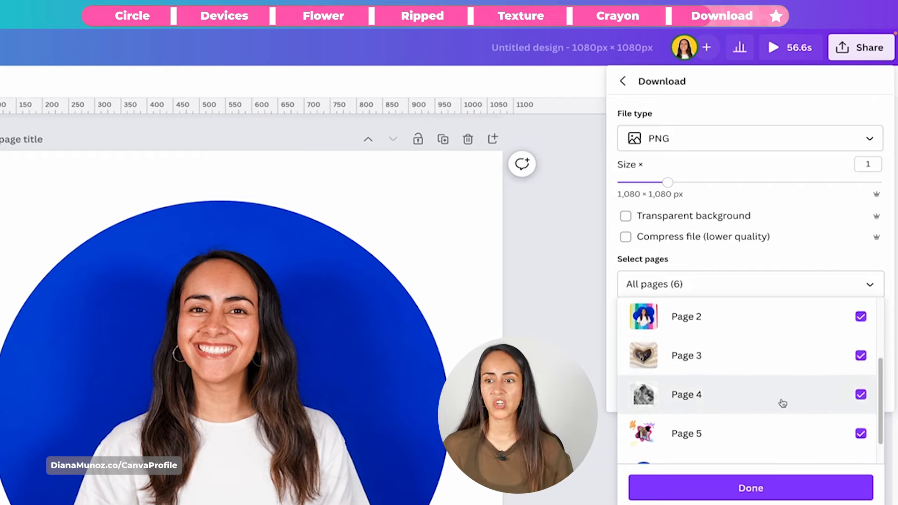
pyautogui.scroll(-1, 781, 402)
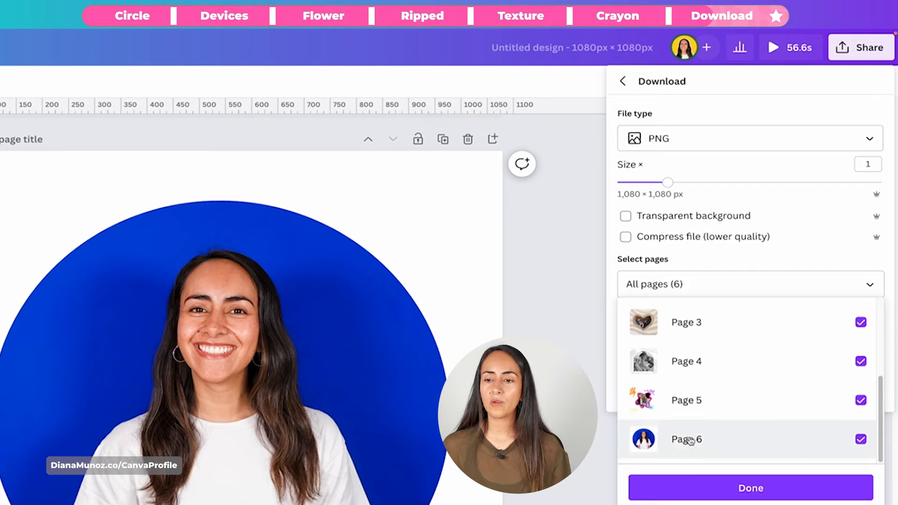
pyautogui.scroll(3, 768, 426)
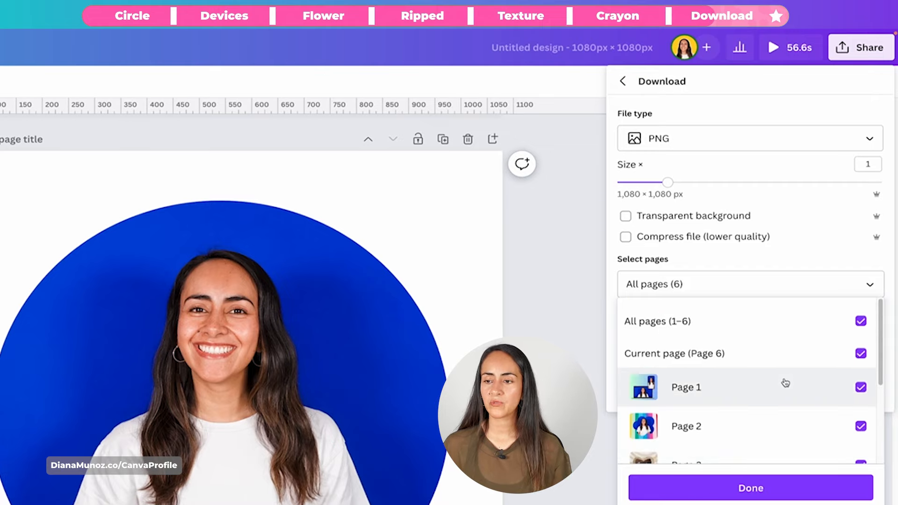